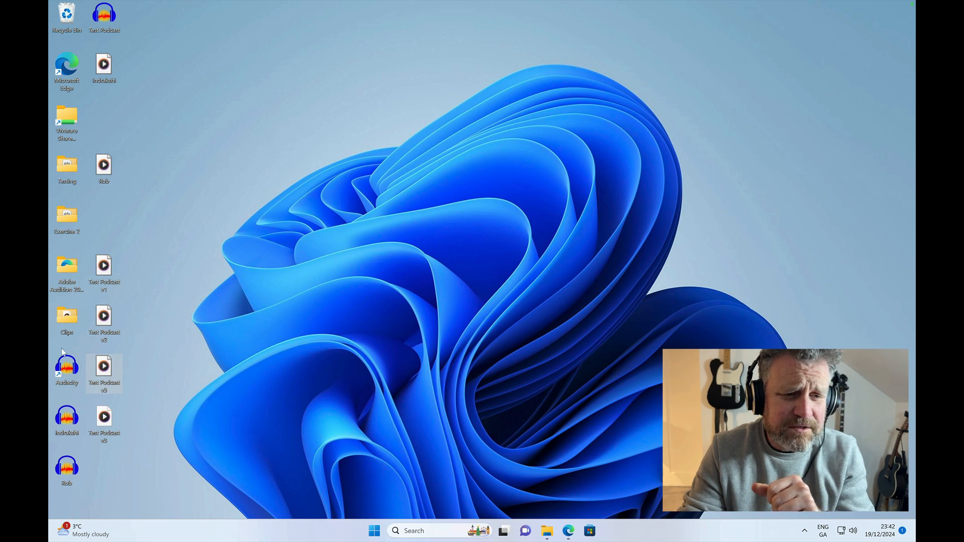
Step: Launch Audacity and move its window clear of the desktop icons
{"action": "double_click", "coordinate": [66, 371]}
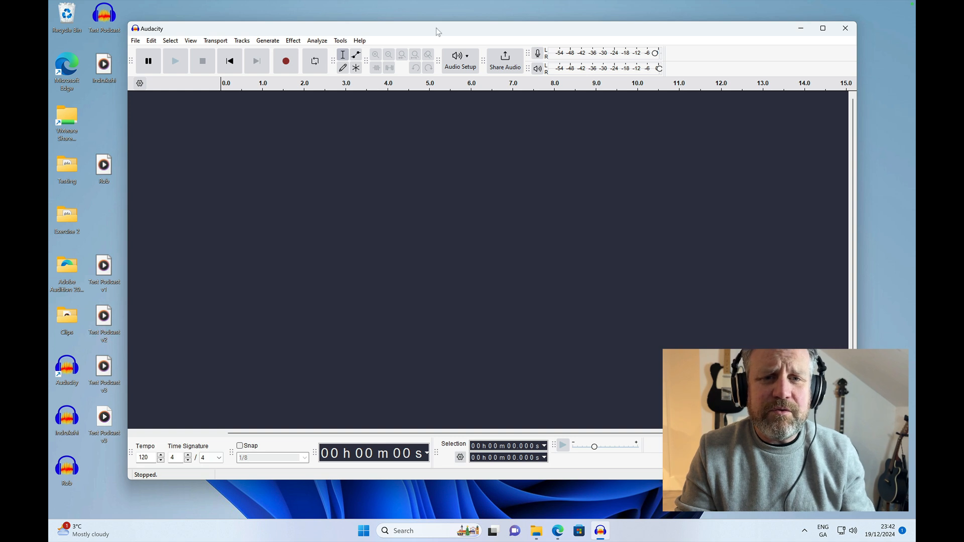
{"action": "left_click_drag", "start_coordinate": [435, 29], "coordinate": [487, 26]}
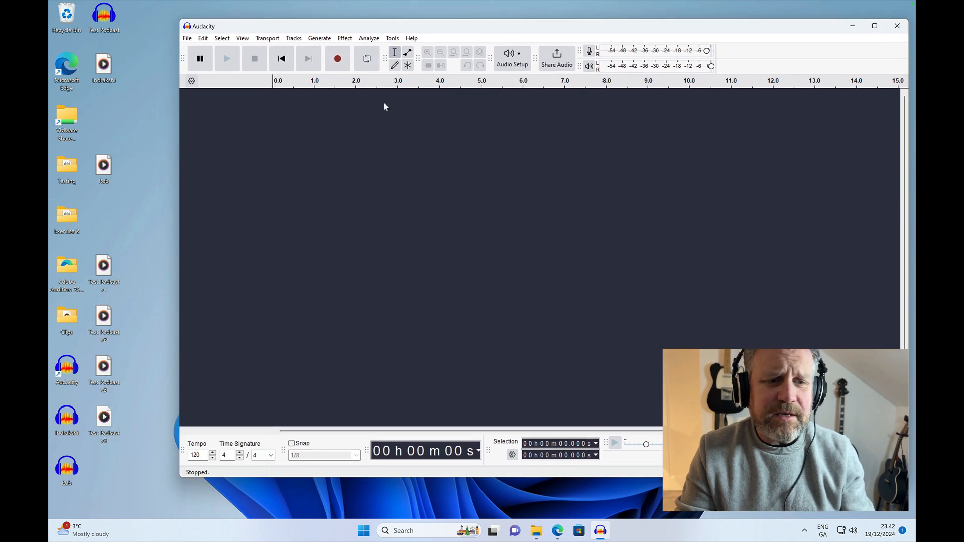
Step: Check the file properties of Test Podcast v3 on the desktop, including its type and size
{"action": "left_click", "coordinate": [106, 368]}
{"action": "mouse_move", "coordinate": [105, 370]}
{"action": "left_mouse_down"}
{"action": "mouse_move", "coordinate": [392, 214]}
{"action": "mouse_move", "coordinate": [98, 384]}
{"action": "left_mouse_up"}
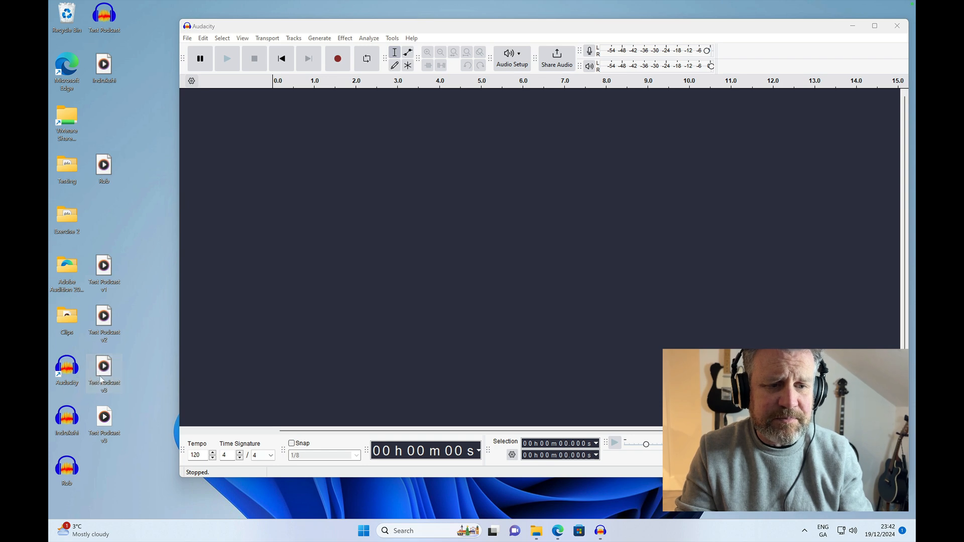
{"action": "right_click", "coordinate": [102, 390]}
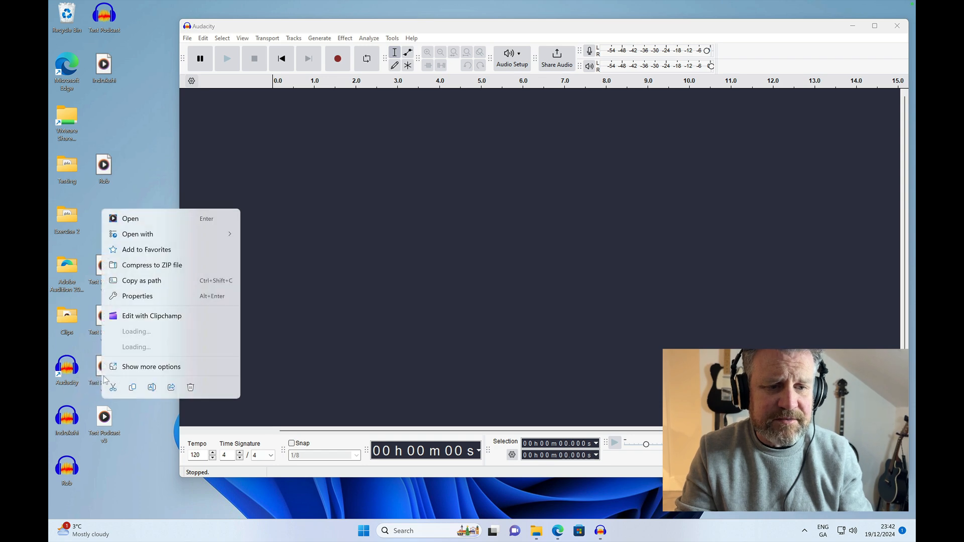
{"action": "left_click", "coordinate": [138, 296]}
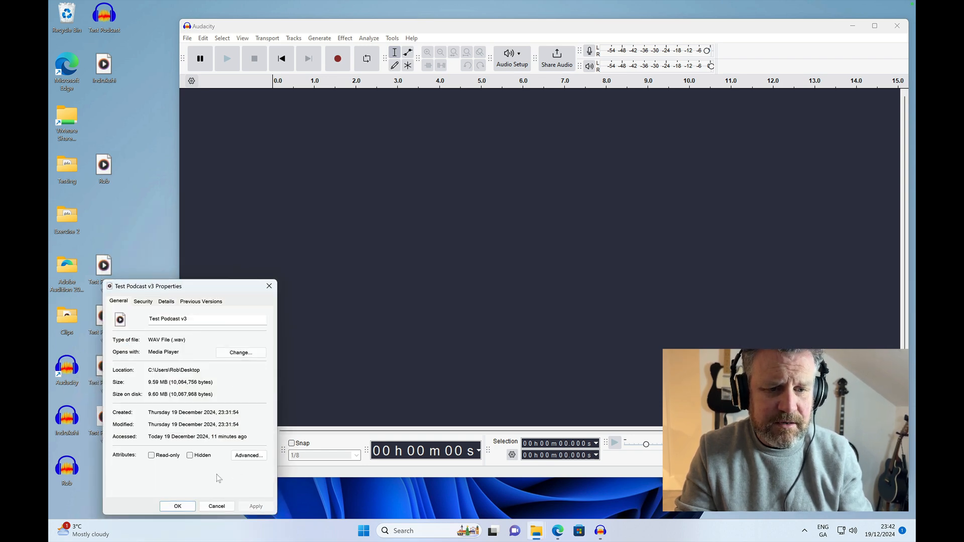
{"action": "left_click", "coordinate": [217, 506]}
Step: Import the Test Podcast v3 WAV file from the desktop into the empty project and select the whole clip
{"action": "left_click_drag", "start_coordinate": [104, 367], "coordinate": [424, 152]}
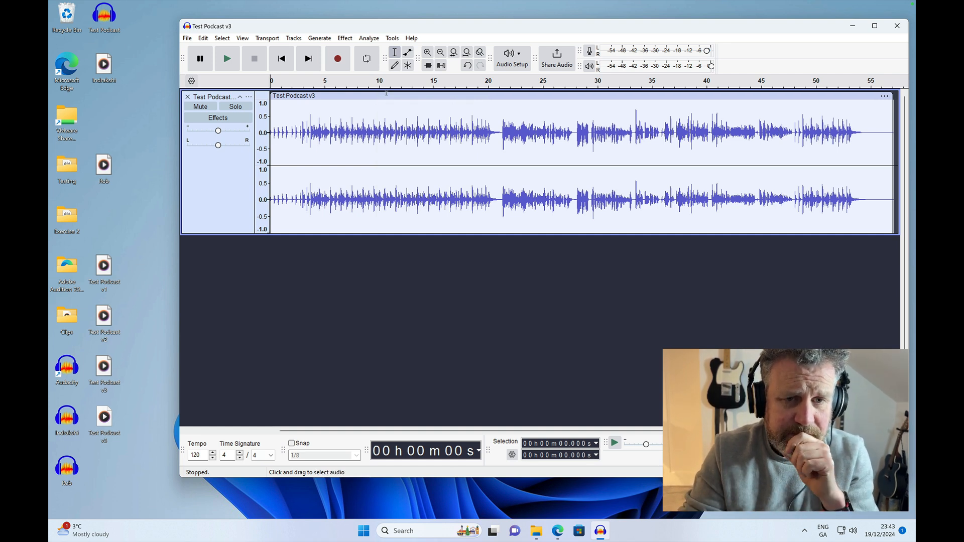
{"action": "left_click", "coordinate": [400, 93]}
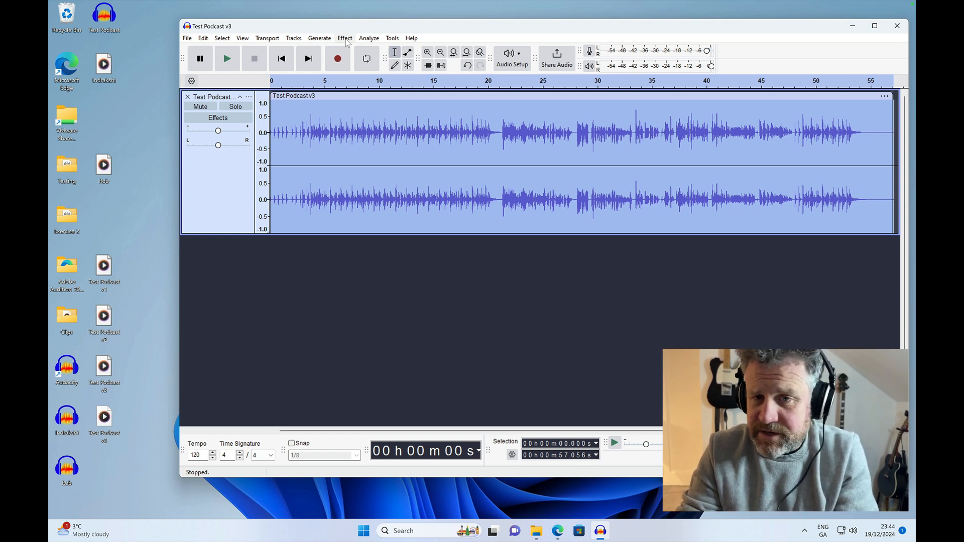
{"action": "left_click", "coordinate": [403, 266]}
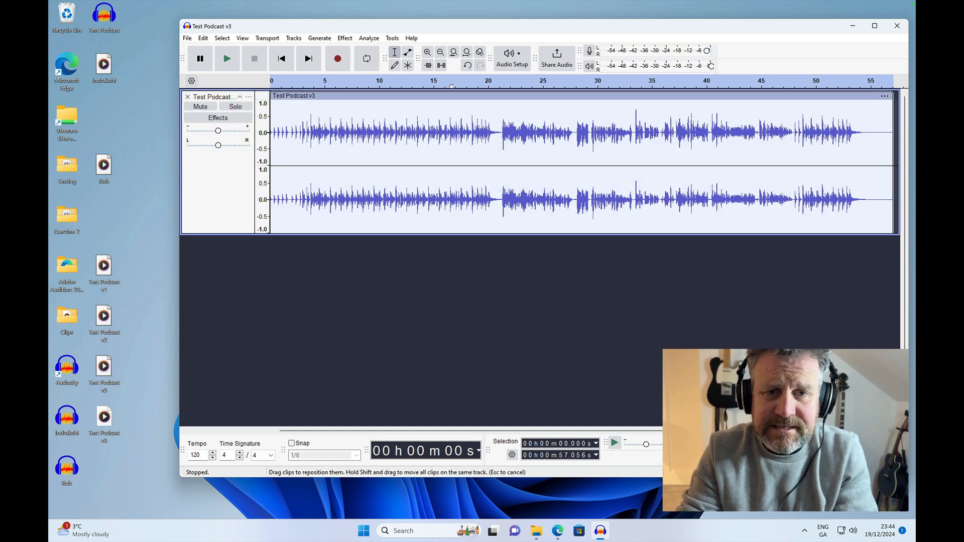
{"action": "left_click", "coordinate": [452, 94]}
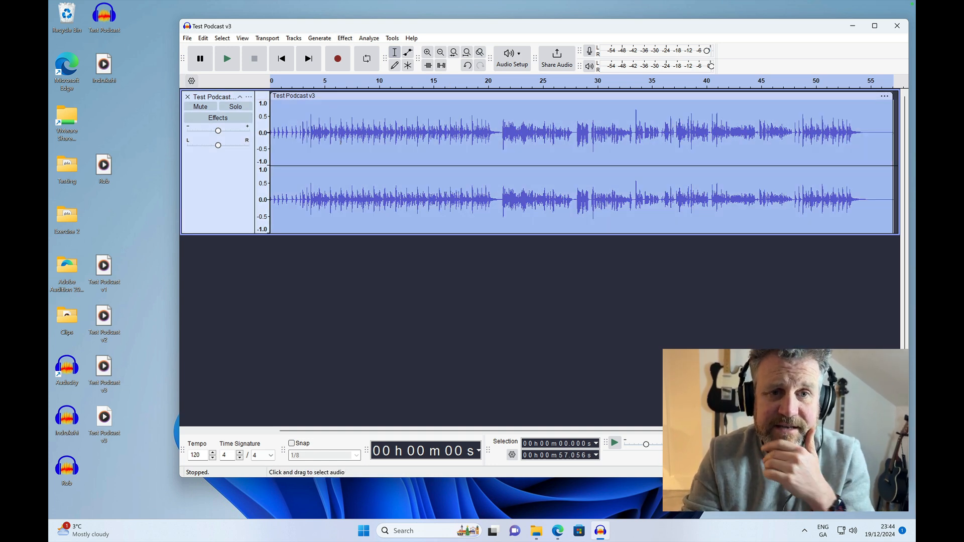
Step: Try the Compressor effect with the Gentle factory preset on the selected clip, and undo it
{"action": "left_click", "coordinate": [345, 39]}
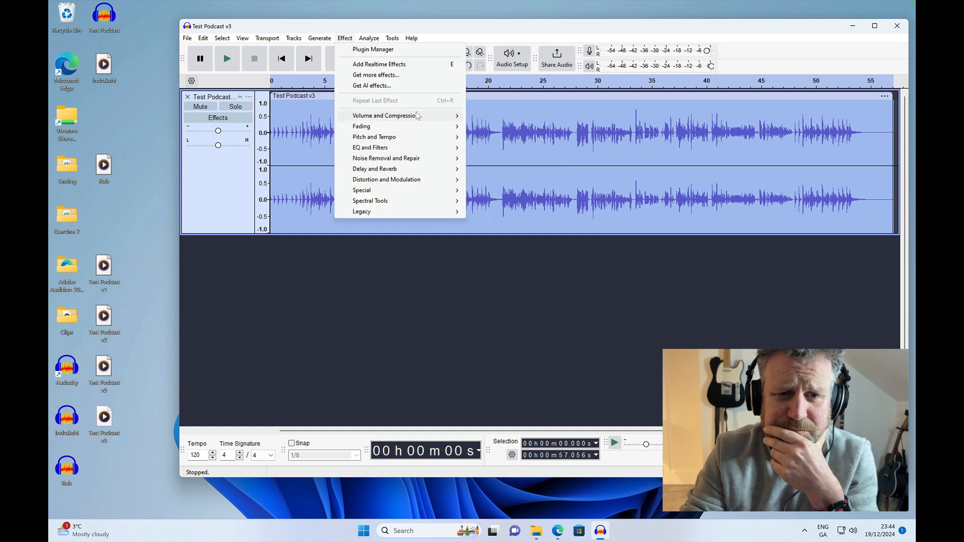
{"action": "mouse_move", "coordinate": [421, 115]}
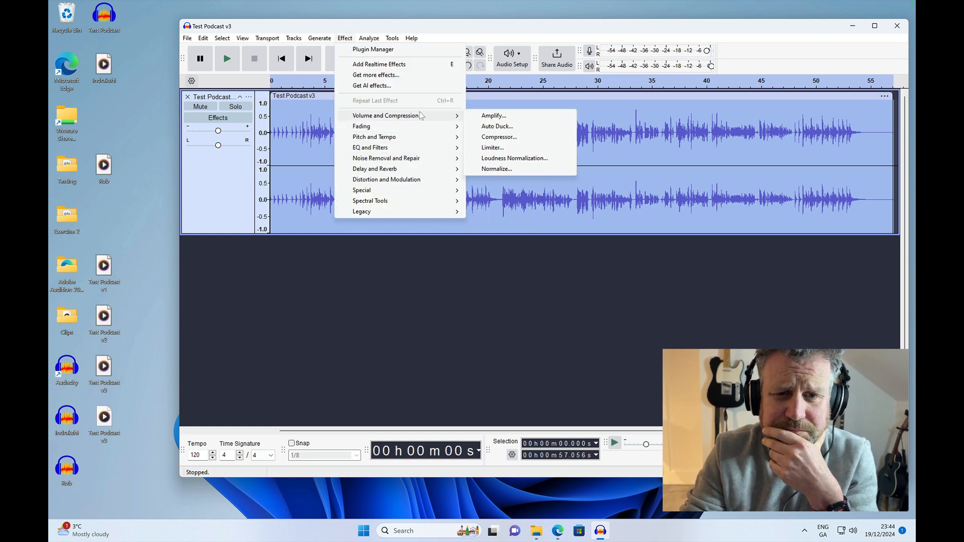
{"action": "left_click", "coordinate": [500, 136]}
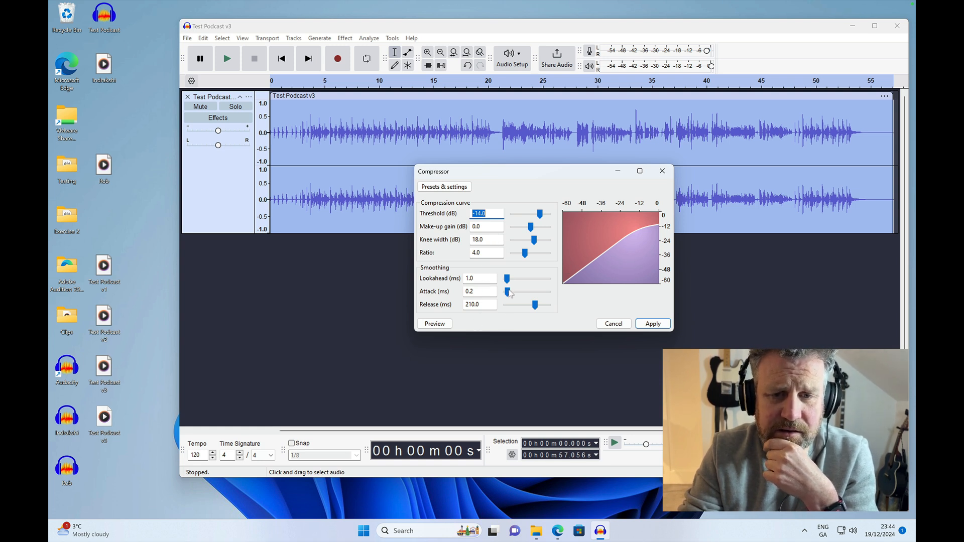
{"action": "left_click", "coordinate": [455, 191]}
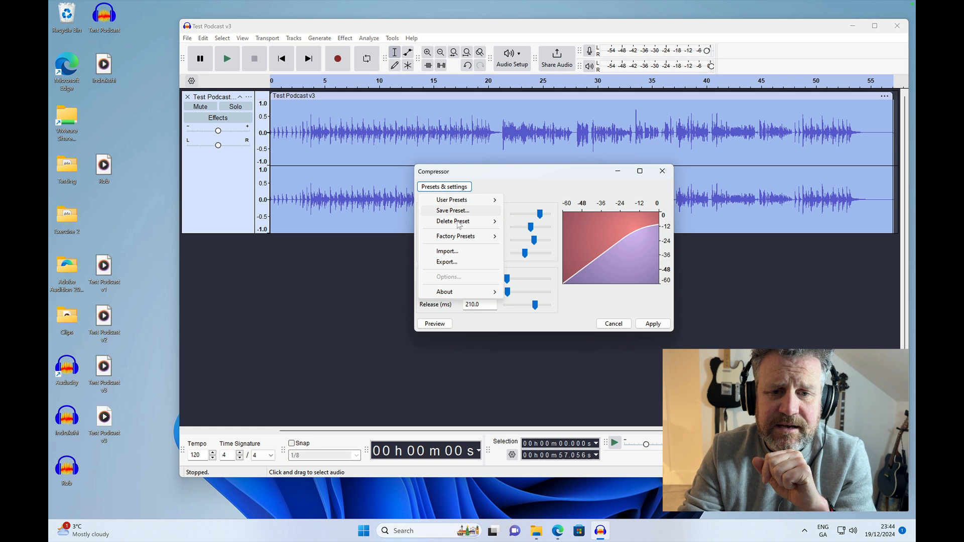
{"action": "mouse_move", "coordinate": [457, 240]}
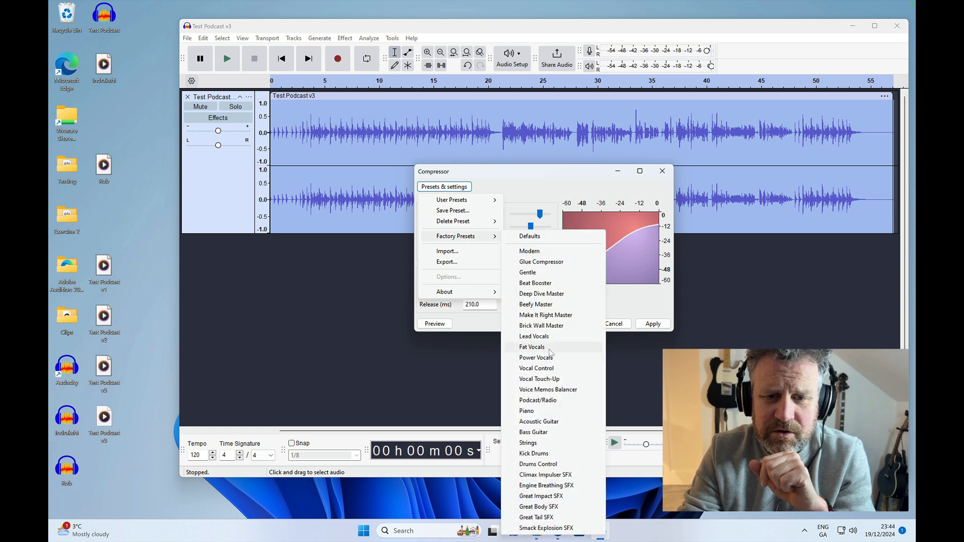
{"action": "left_click", "coordinate": [534, 274]}
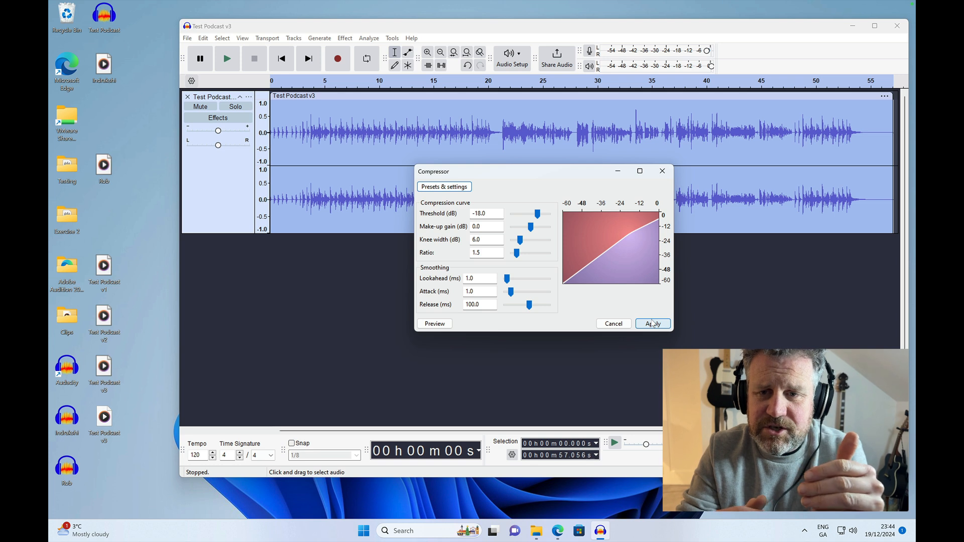
{"action": "left_click_drag", "start_coordinate": [564, 173], "coordinate": [522, 245]}
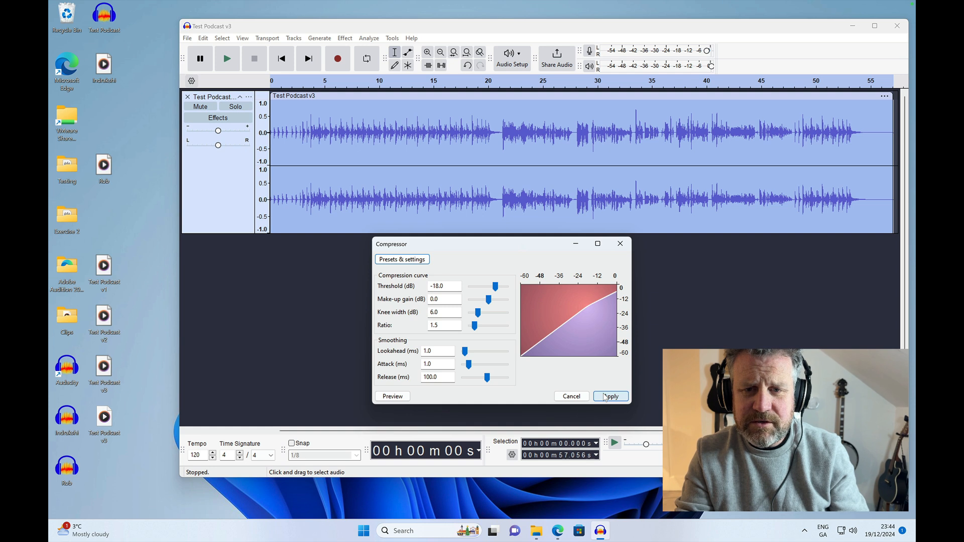
{"action": "left_click", "coordinate": [606, 397]}
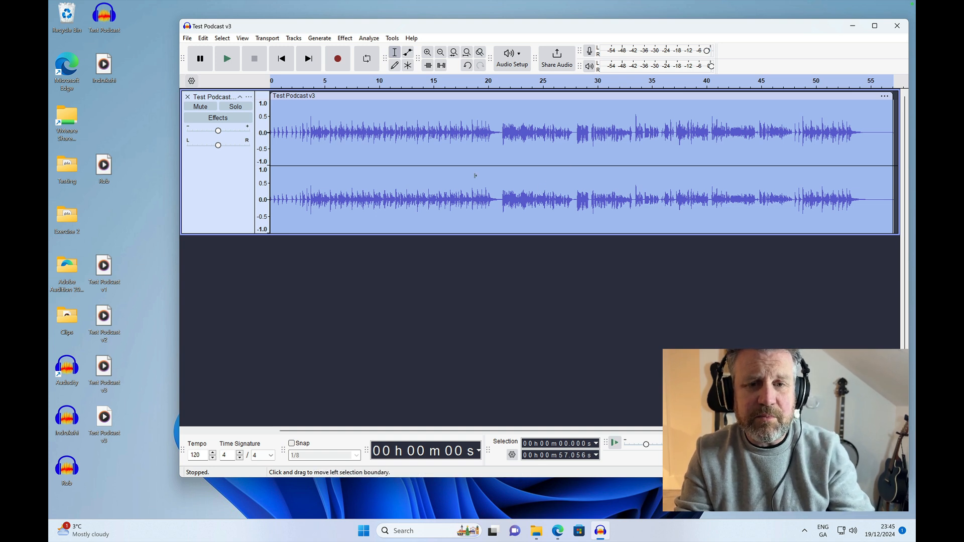
{"action": "key", "text": "ctrl+z"}
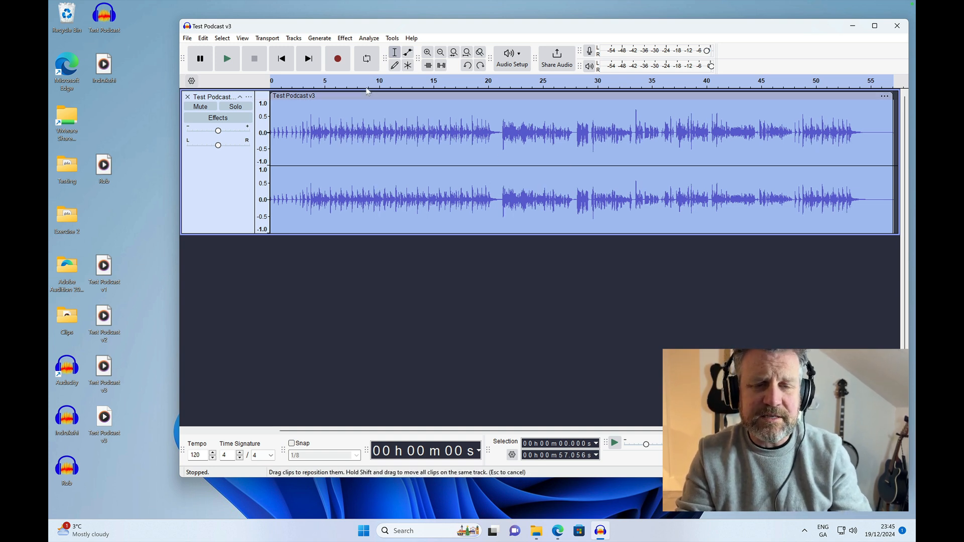
Step: Apply the Compressor effect with the Modern factory preset to the selected podcast clip
{"action": "left_click", "coordinate": [343, 39]}
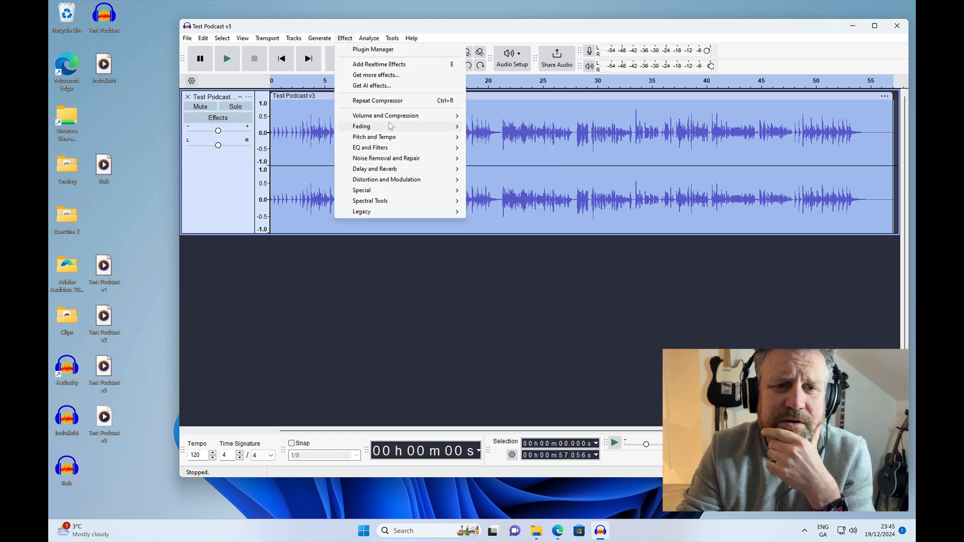
{"action": "mouse_move", "coordinate": [401, 116]}
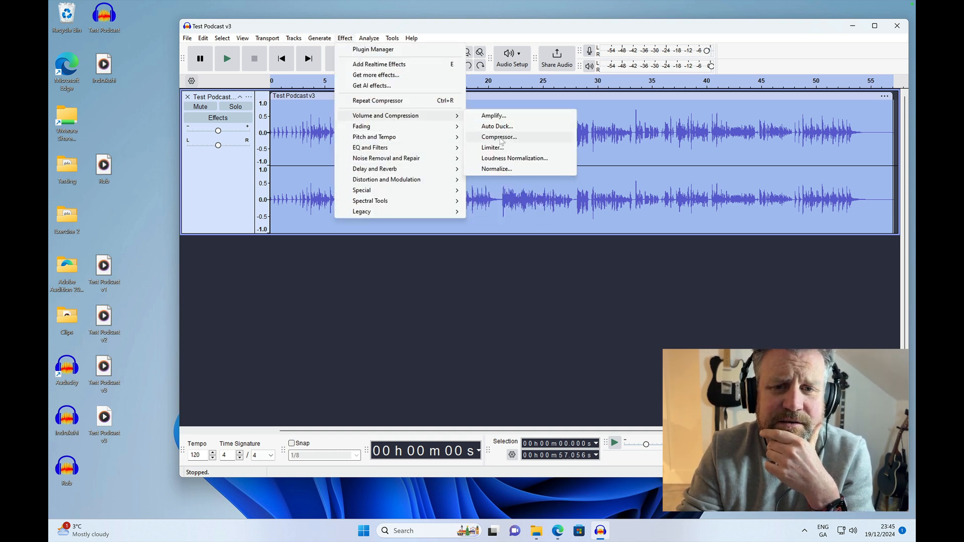
{"action": "left_click", "coordinate": [499, 138]}
{"action": "left_click", "coordinate": [445, 187]}
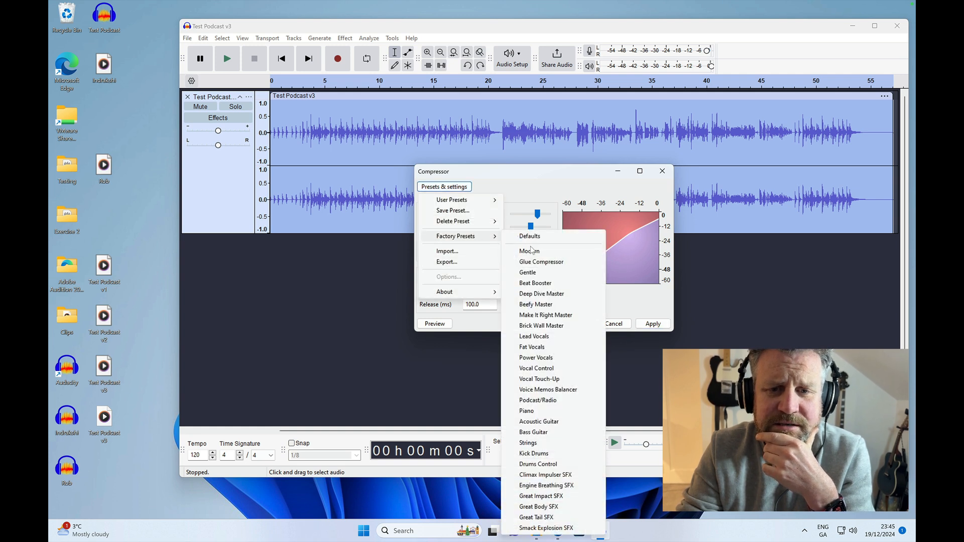
{"action": "left_click", "coordinate": [533, 251]}
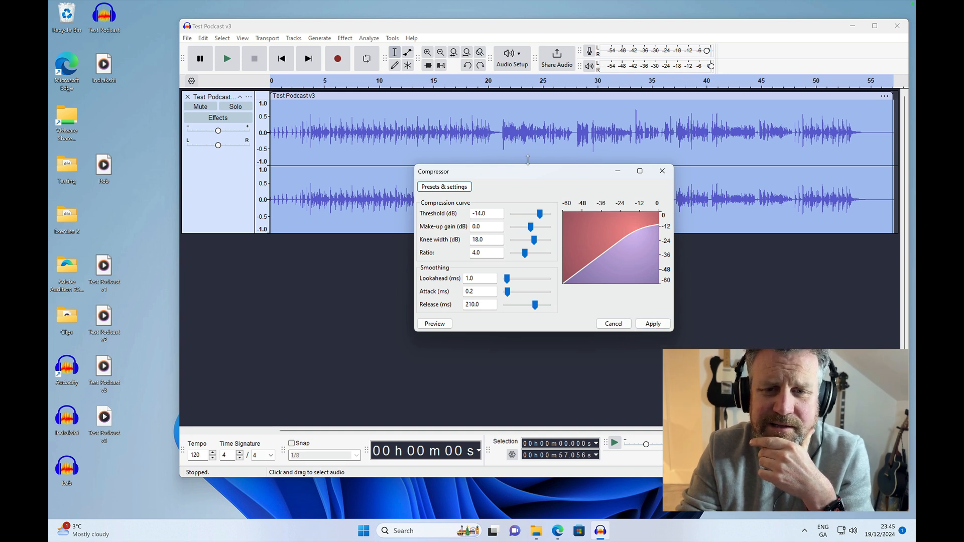
{"action": "left_click_drag", "start_coordinate": [531, 173], "coordinate": [488, 246]}
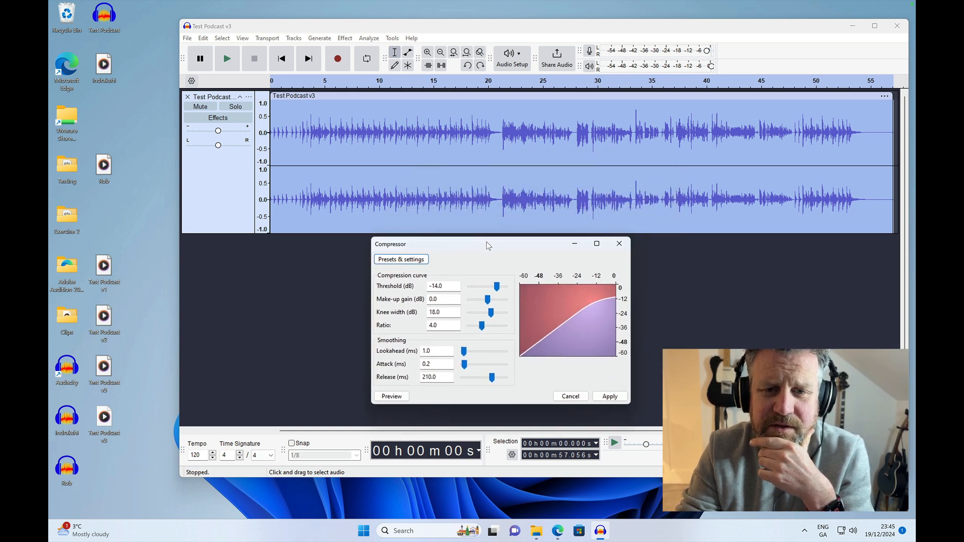
{"action": "left_click", "coordinate": [602, 397]}
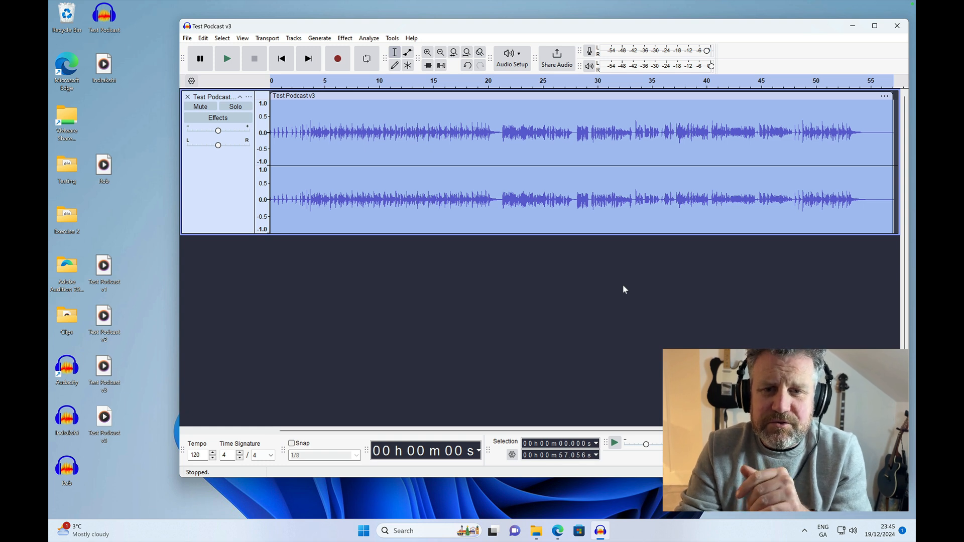
Step: Listen to the compressed podcast from about 19 seconds and from about 11 seconds
{"action": "left_click", "coordinate": [478, 86]}
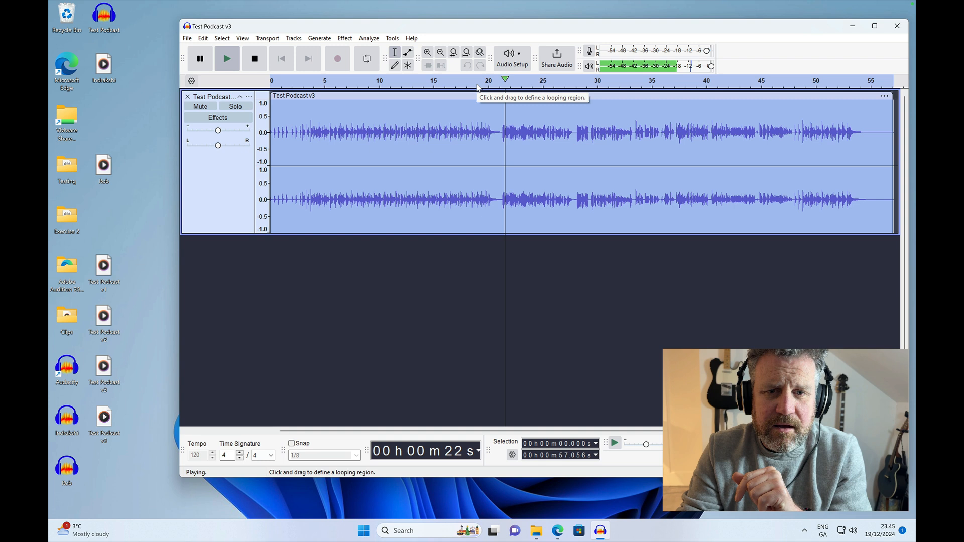
{"action": "key", "text": "space"}
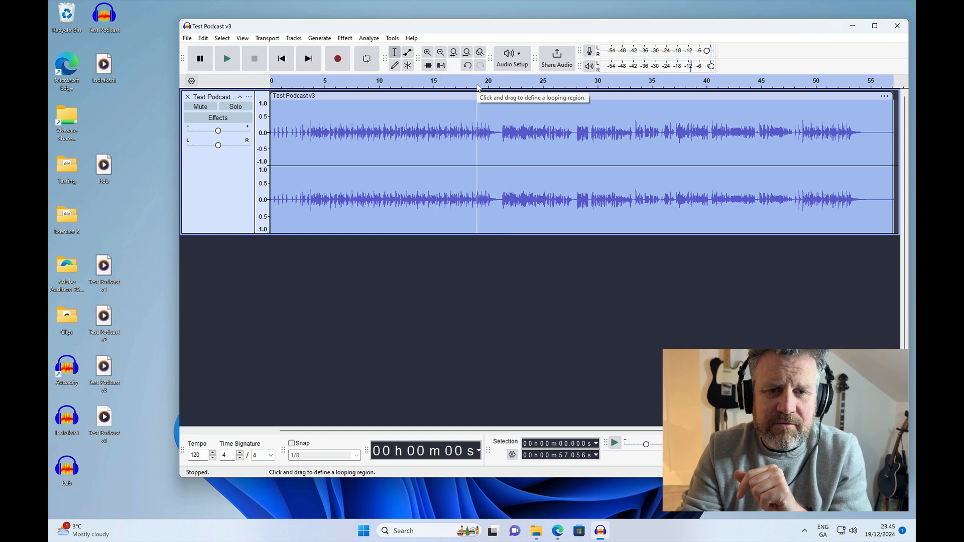
{"action": "left_click", "coordinate": [395, 83]}
{"action": "key", "text": "space"}
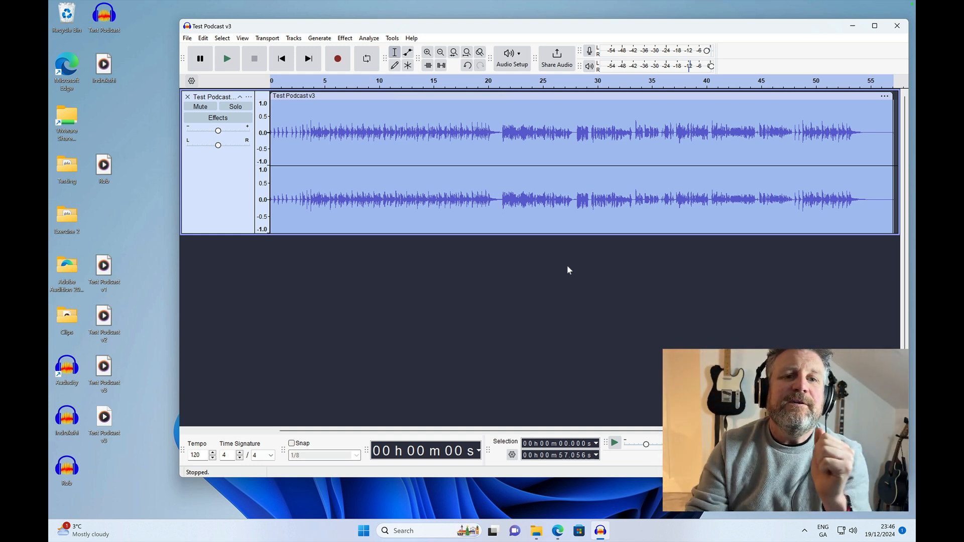
Step: Normalize the selected clip's peak amplitude to -3.0 dB with DC offset removal enabled
{"action": "left_click", "coordinate": [350, 40]}
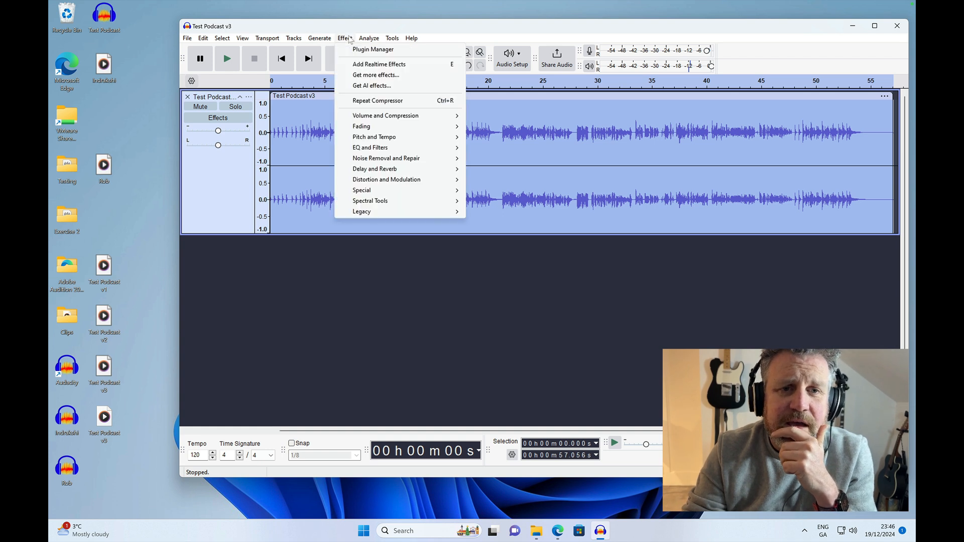
{"action": "mouse_move", "coordinate": [374, 116]}
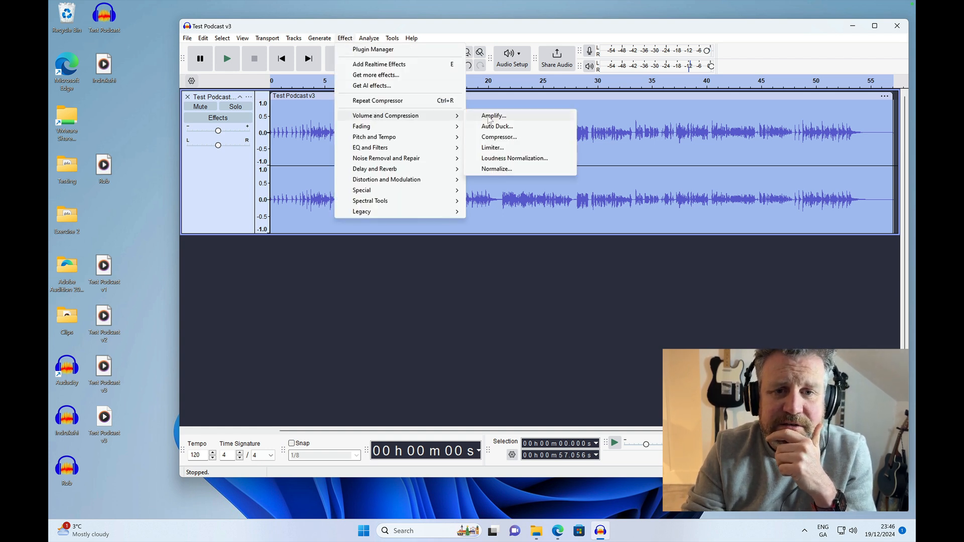
{"action": "left_click", "coordinate": [489, 171]}
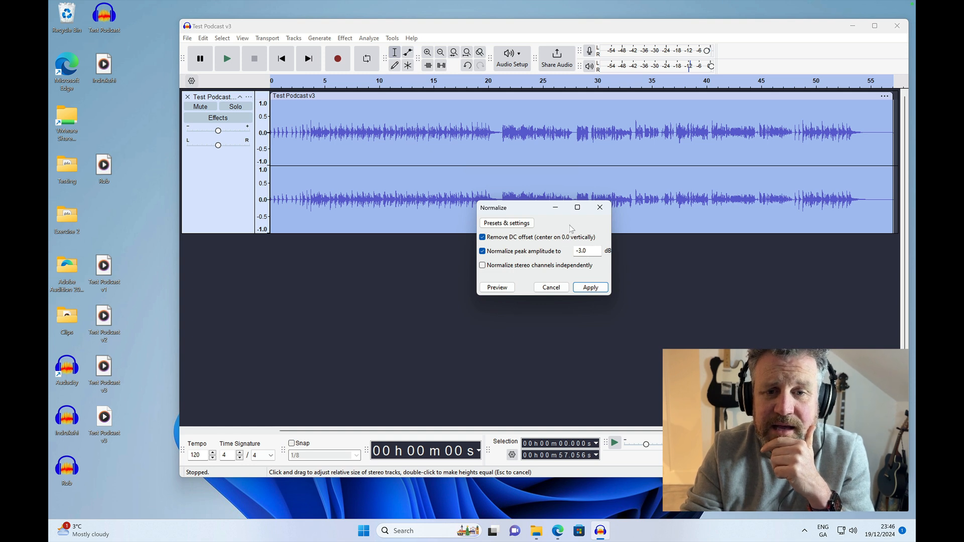
{"action": "left_click", "coordinate": [590, 288]}
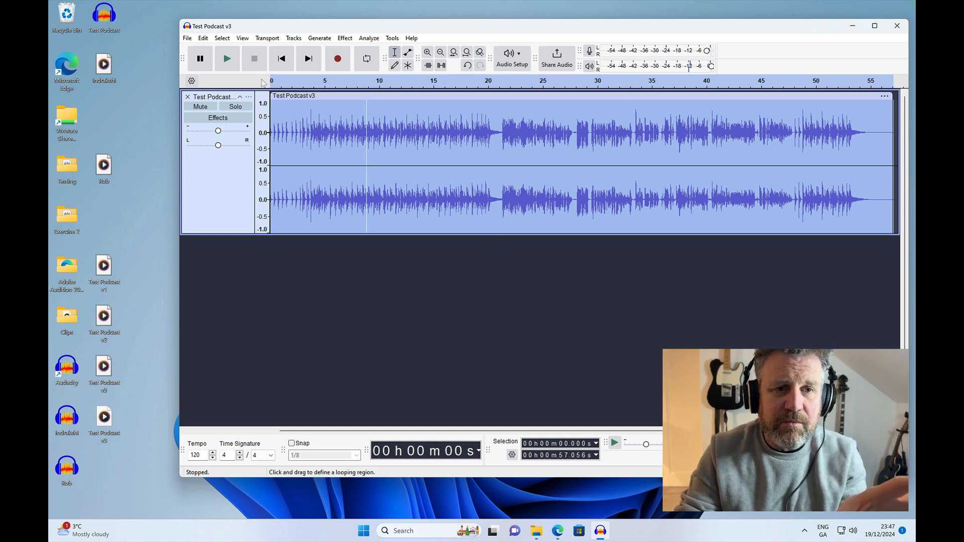
Step: Open the audio export settings and name the output file Test Podcast v4.mp3
{"action": "left_click", "coordinate": [187, 38]}
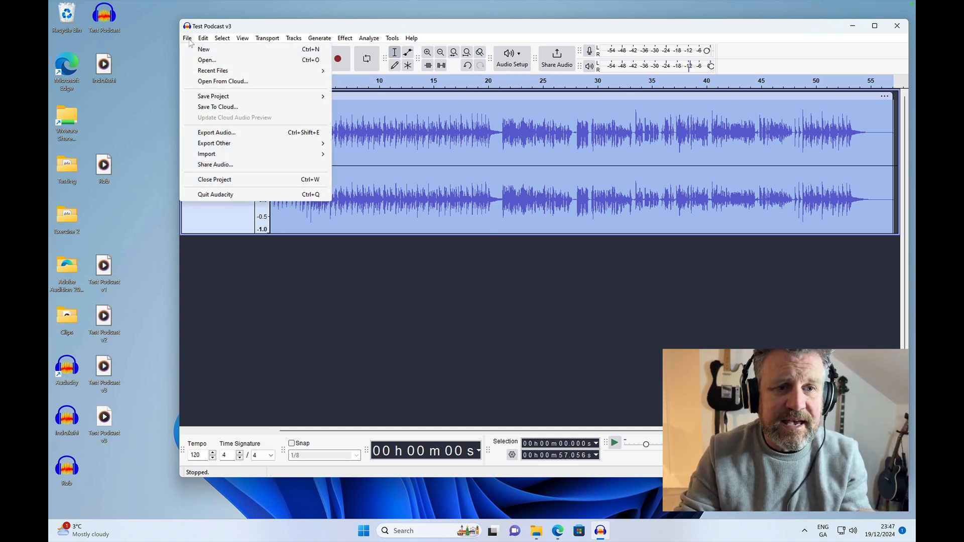
{"action": "left_click", "coordinate": [217, 132]}
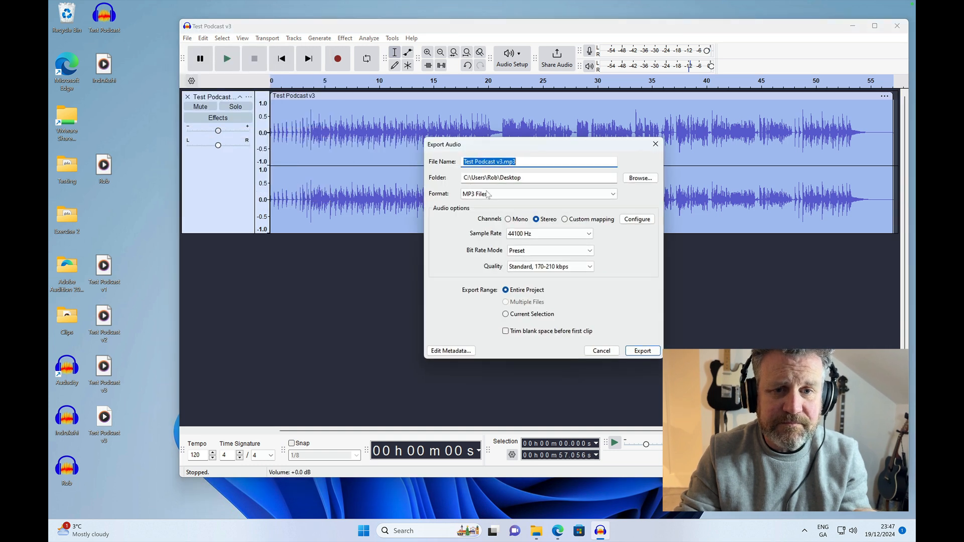
{"action": "left_click", "coordinate": [497, 162]}
{"action": "key", "text": "BackSpace"}
{"action": "key", "text": "BackSpace"}
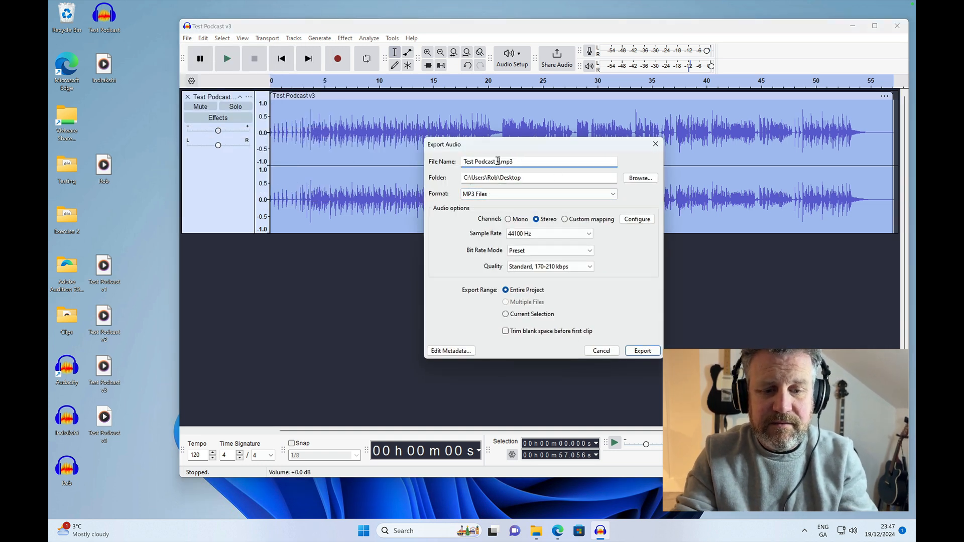
{"action": "type", "text": "v4"}
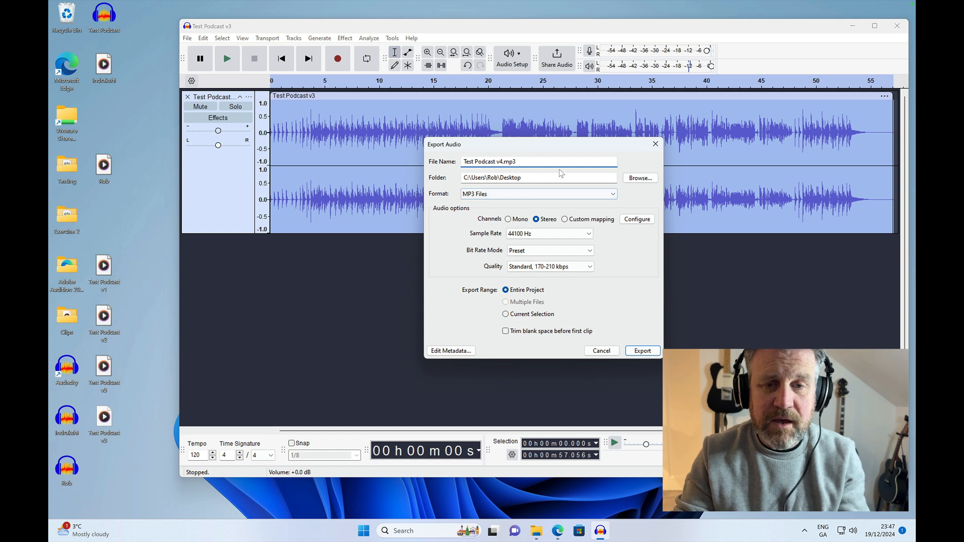
Step: Change the export file name to Test Podcast - FINAL.mp3
{"action": "left_click", "coordinate": [536, 196]}
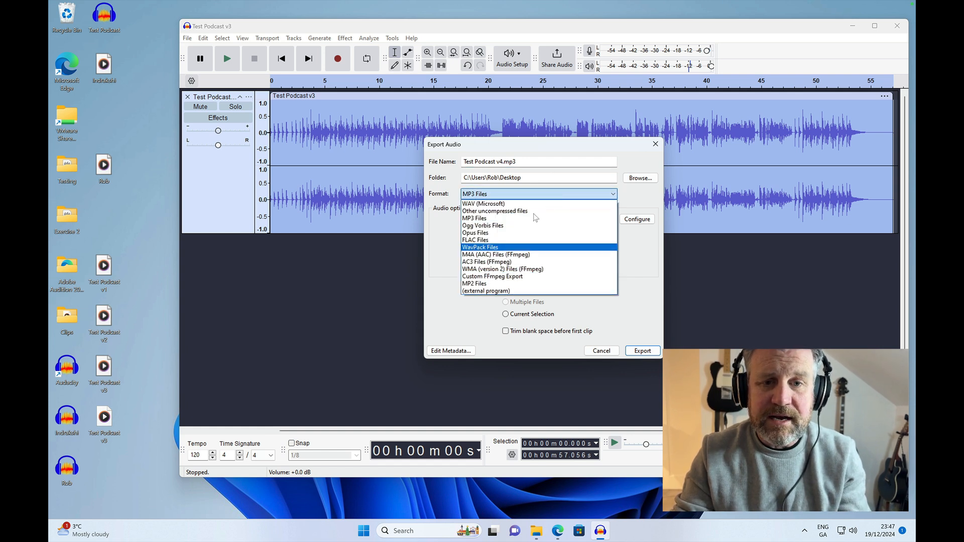
{"action": "left_click", "coordinate": [543, 165]}
{"action": "left_click", "coordinate": [500, 162]}
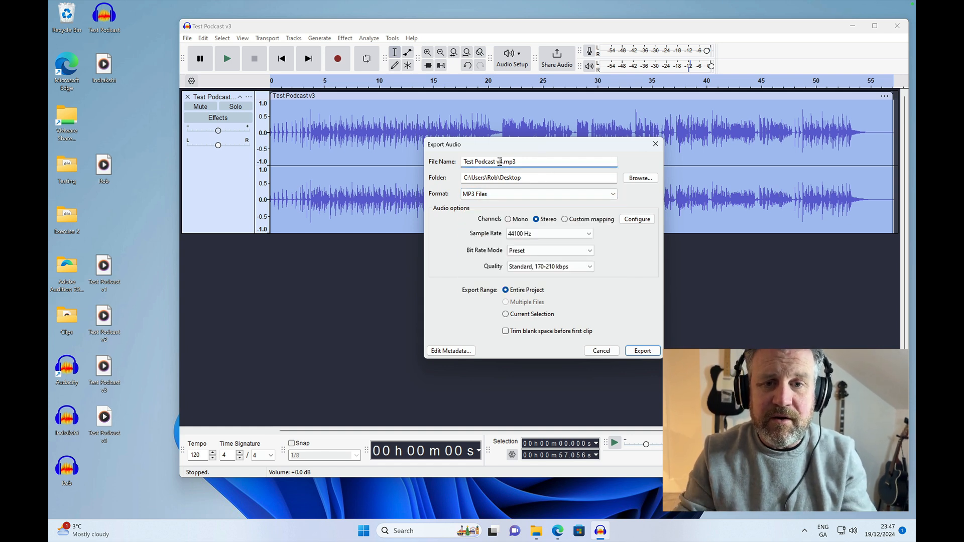
{"action": "key", "text": "BackSpace"}
{"action": "key", "text": "BackSpace"}
{"action": "type", "text": "- FINAL"}
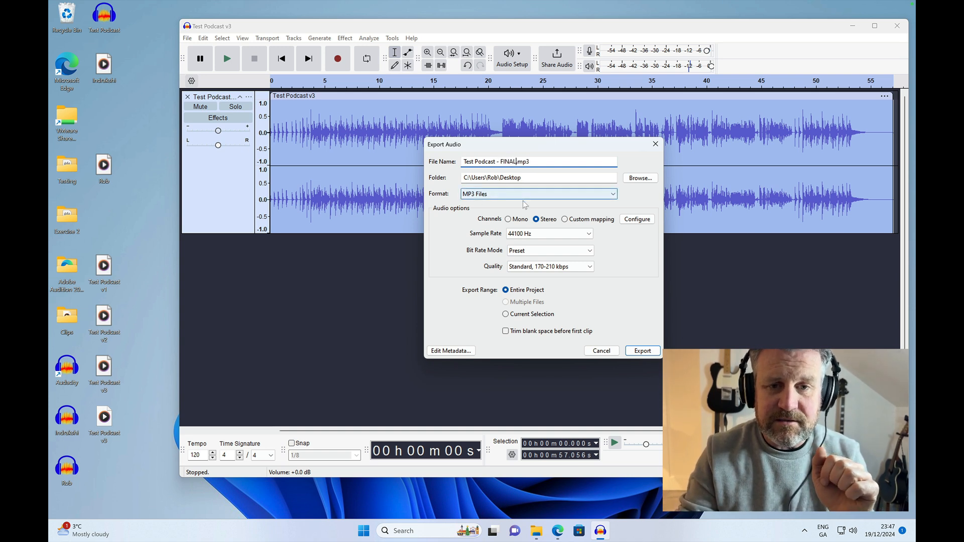
Step: Export the entire project in WAV (Microsoft) format and move the exported file to a free spot on the desktop
{"action": "left_click", "coordinate": [484, 195]}
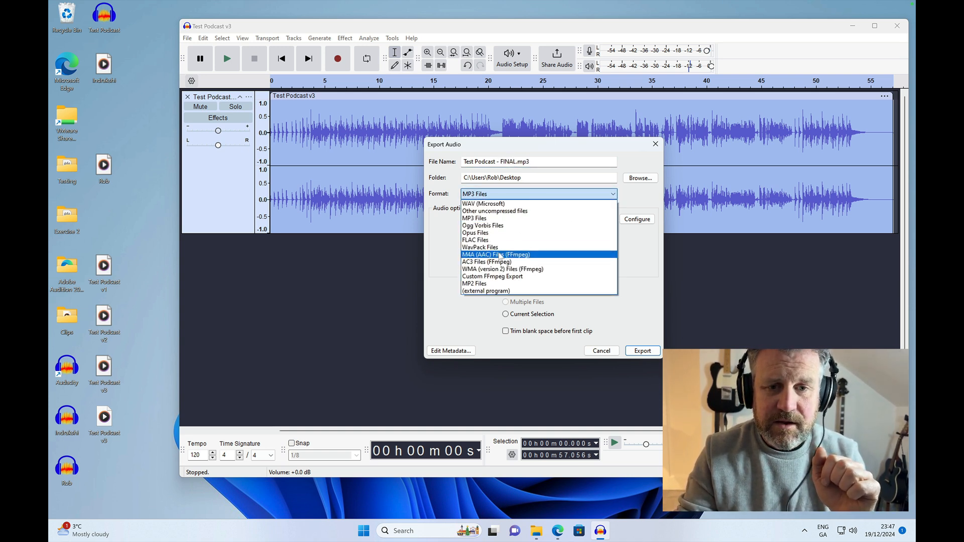
{"action": "left_click", "coordinate": [496, 204]}
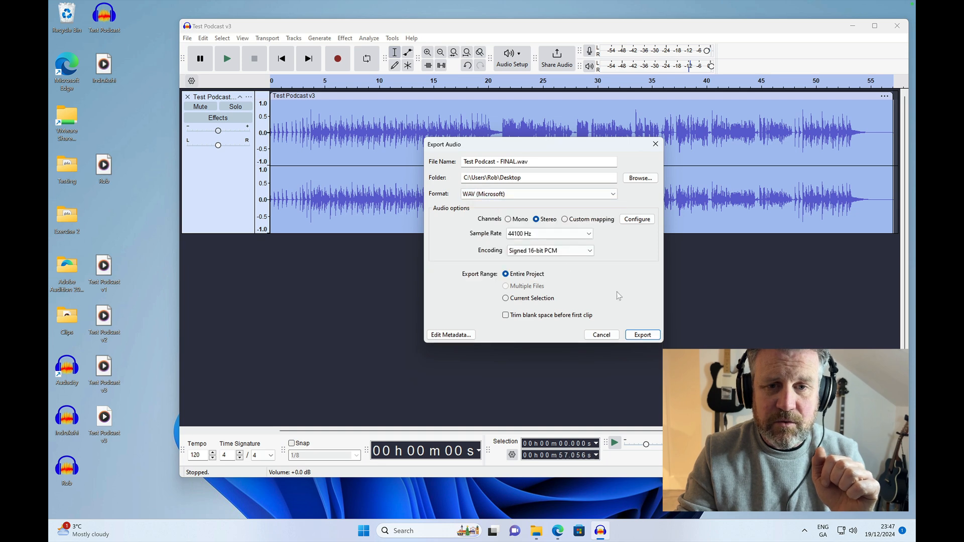
{"action": "left_click", "coordinate": [642, 335]}
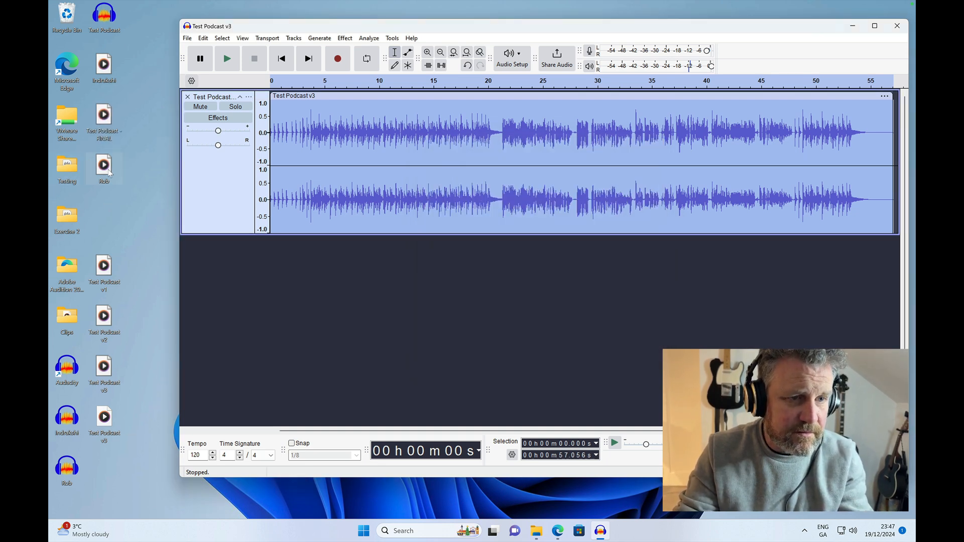
{"action": "left_click_drag", "start_coordinate": [105, 117], "coordinate": [141, 119]}
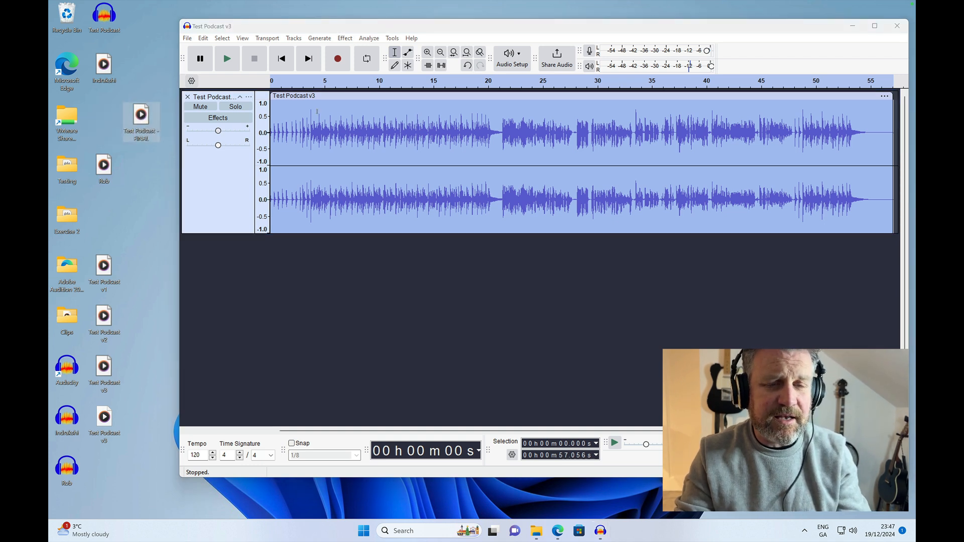
Step: Export the project in MP3 format as Test Podcast v3.mp3, replacing the existing file, and check the desktop for it
{"action": "left_click", "coordinate": [187, 39]}
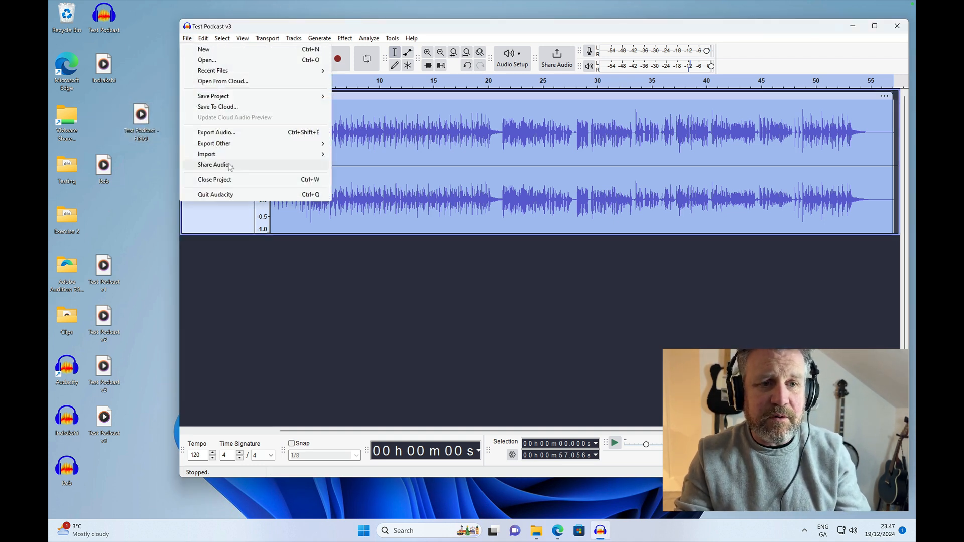
{"action": "left_click", "coordinate": [215, 133]}
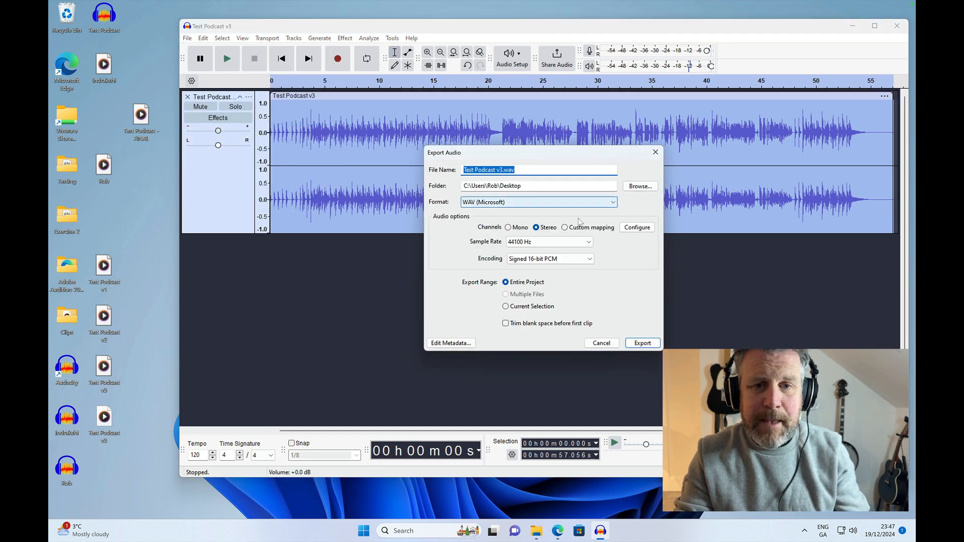
{"action": "left_click", "coordinate": [586, 203]}
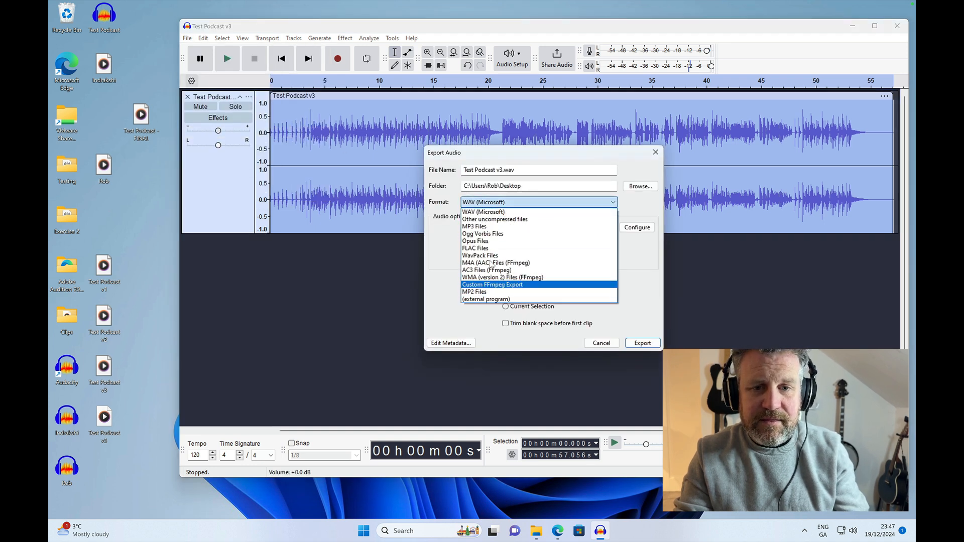
{"action": "left_click", "coordinate": [487, 229]}
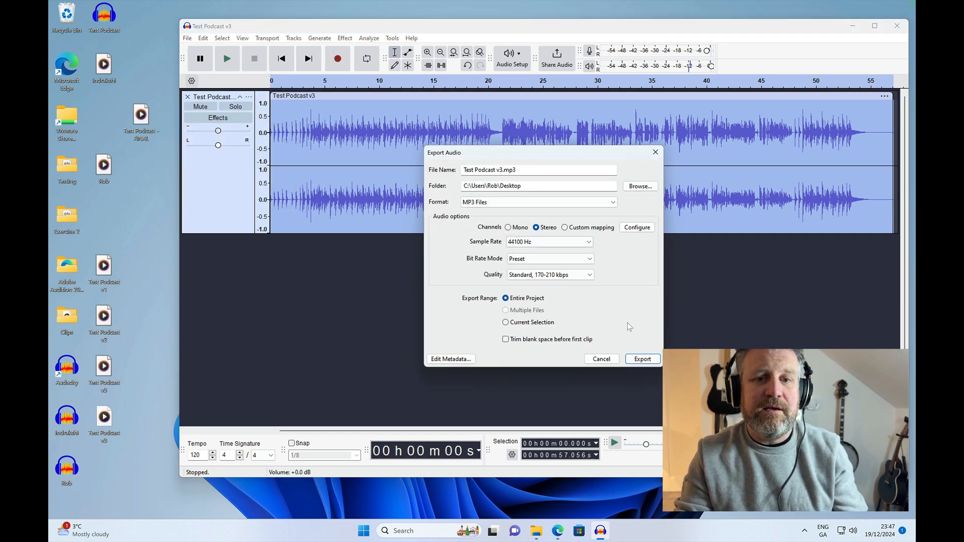
{"action": "left_click", "coordinate": [643, 359]}
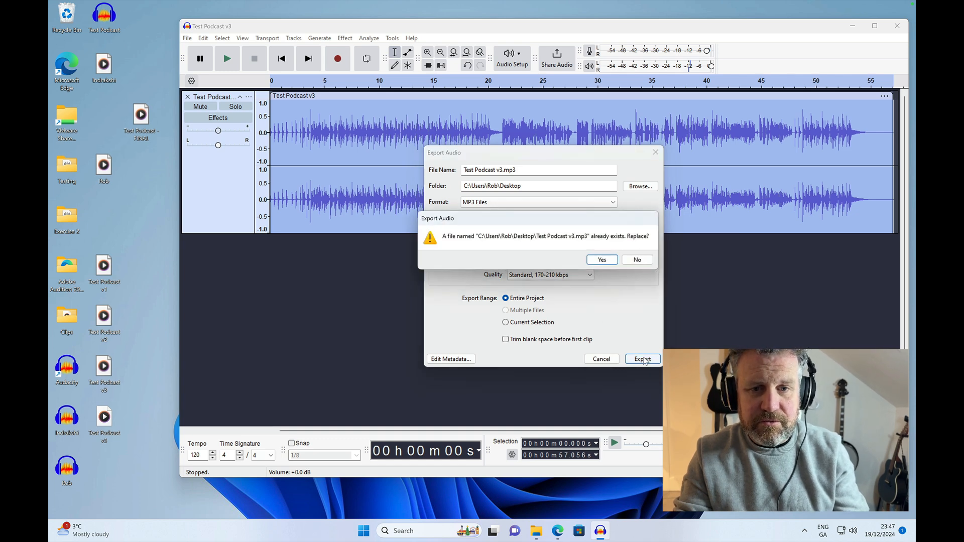
{"action": "left_click", "coordinate": [605, 261]}
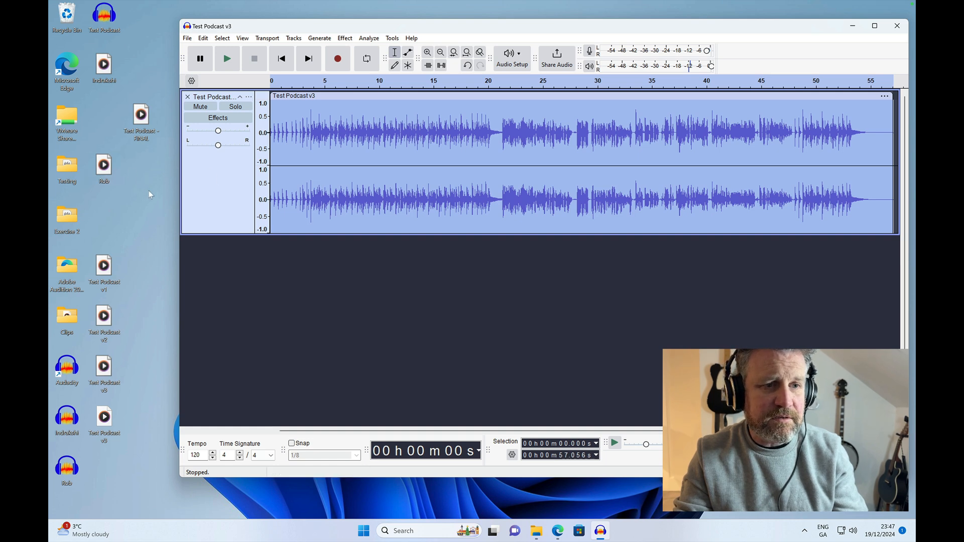
{"action": "left_click_drag", "start_coordinate": [315, 28], "coordinate": [370, 93]}
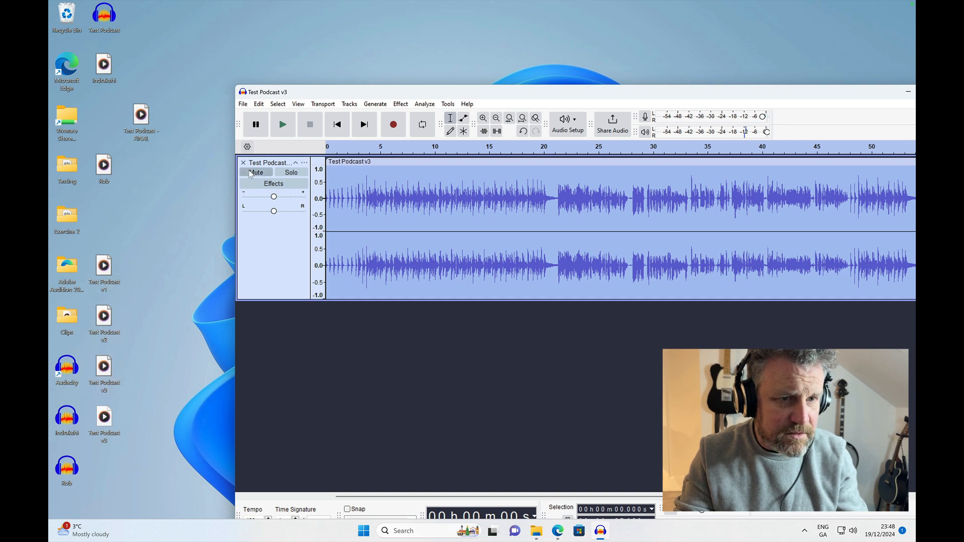
{"action": "left_click_drag", "start_coordinate": [395, 96], "coordinate": [338, 33]}
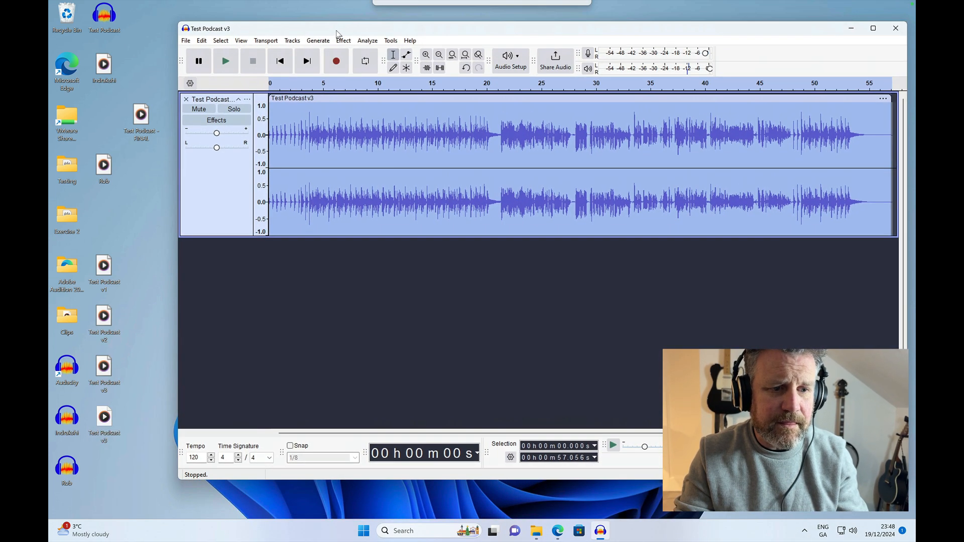
Step: Export the project as Test Podcast - FINAL.mp3 and place the file beneath the FINAL WAV file on the desktop
{"action": "left_click", "coordinate": [186, 41]}
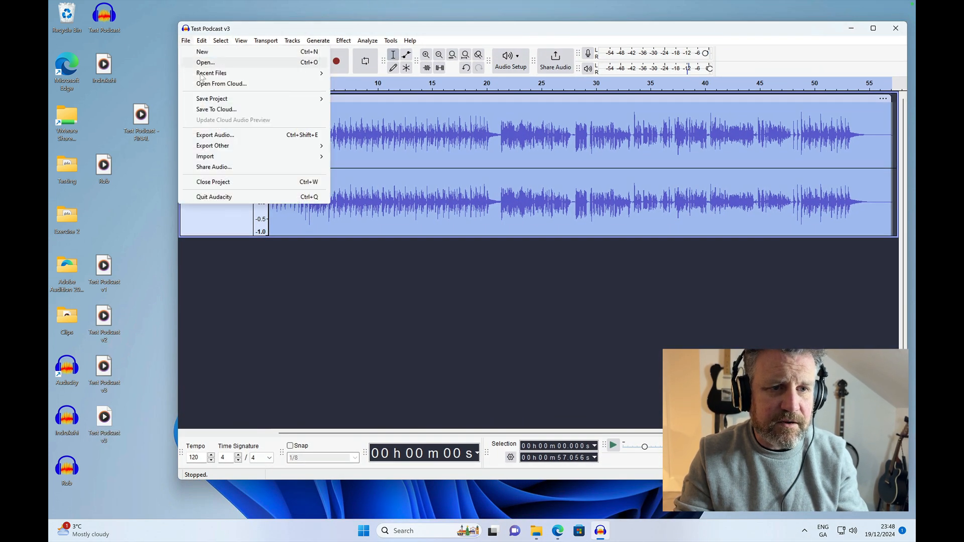
{"action": "left_click", "coordinate": [211, 136]}
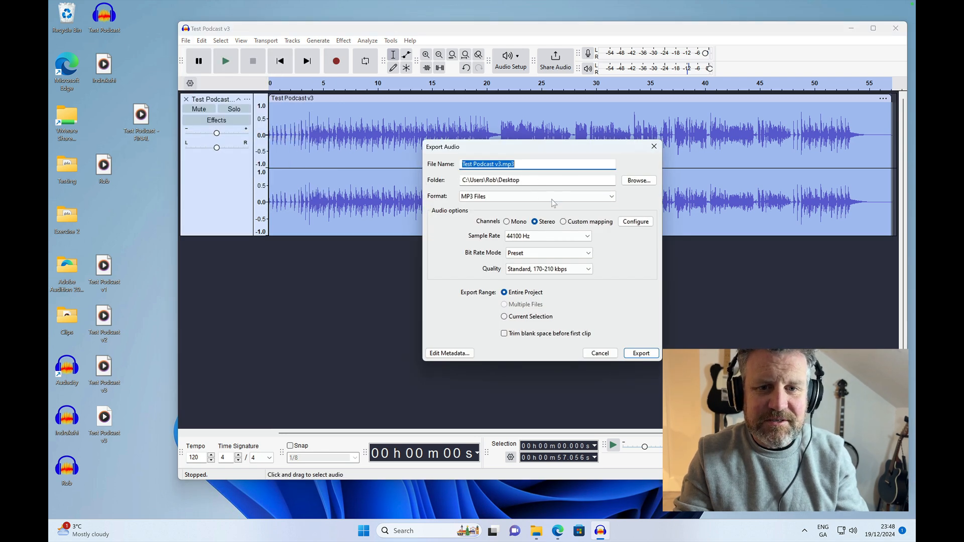
{"action": "left_click", "coordinate": [545, 165]}
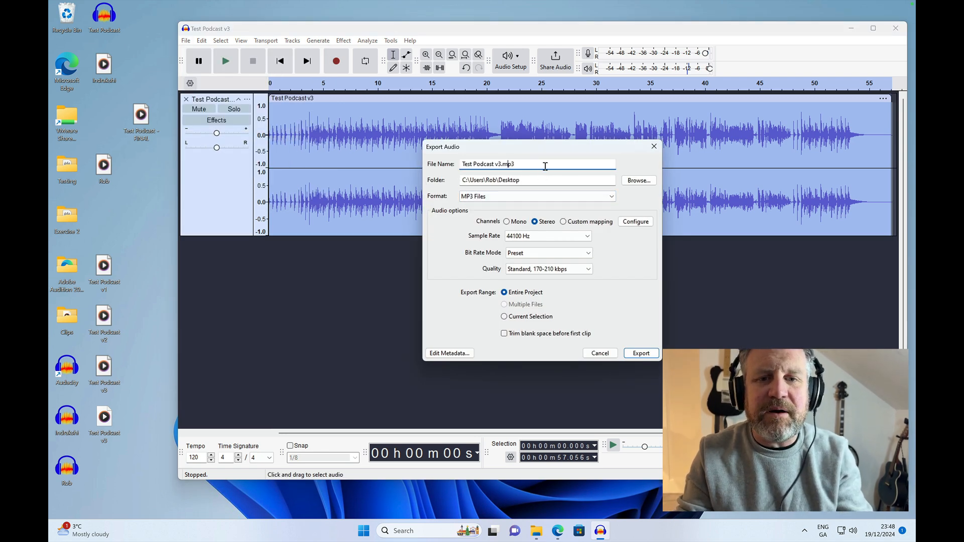
{"action": "key", "text": "BackSpace"}
{"action": "key", "text": "BackSpace"}
{"action": "type", "text": "- FINAL"}
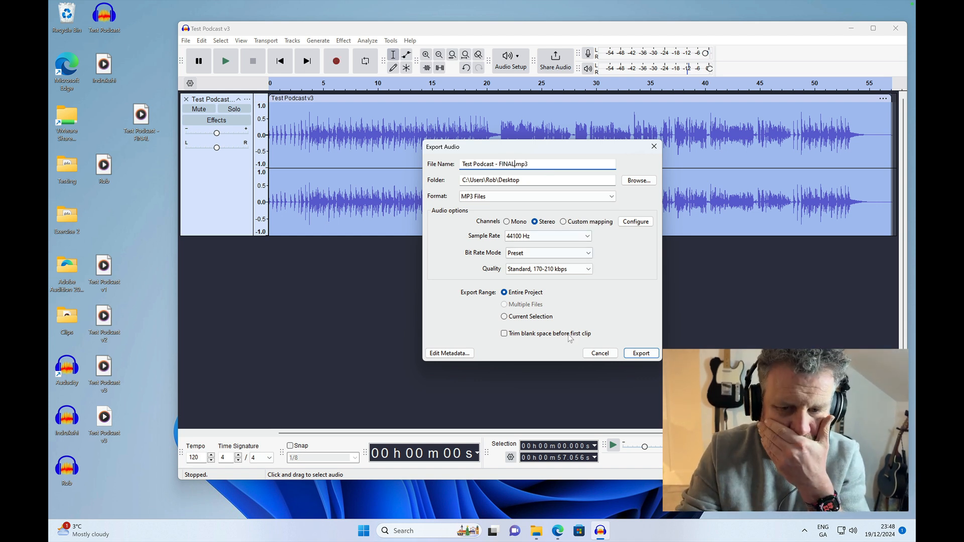
{"action": "left_click", "coordinate": [641, 353]}
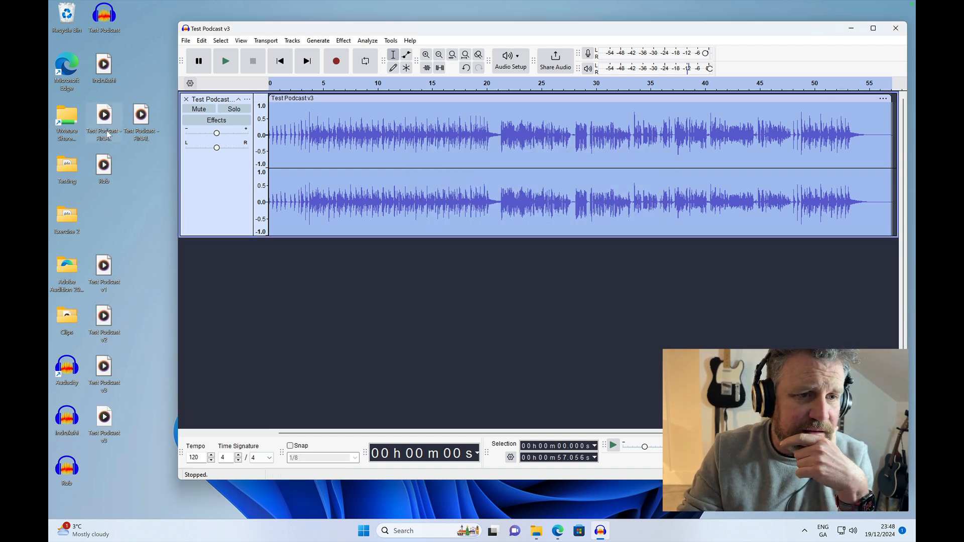
{"action": "left_click_drag", "start_coordinate": [105, 131], "coordinate": [145, 182]}
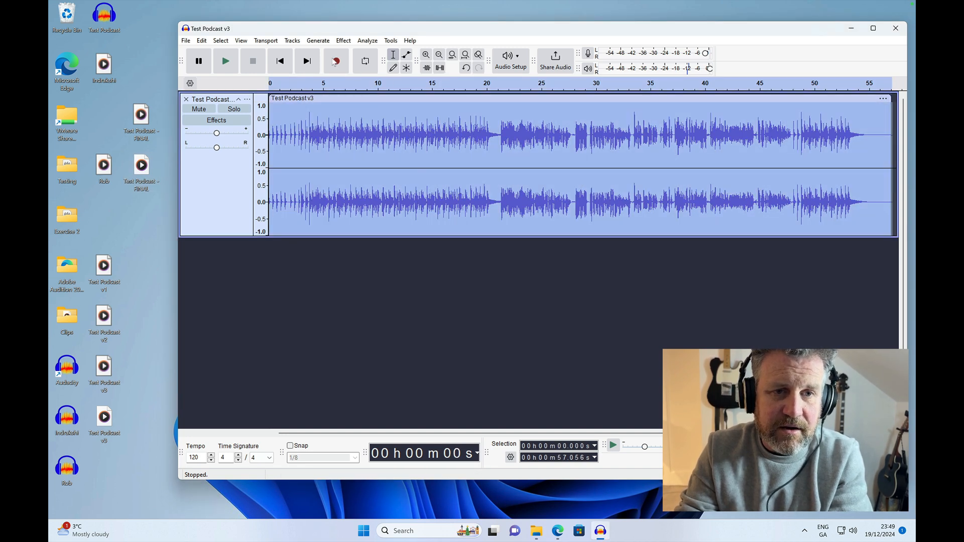
Step: Raise the selected clip's pitch by about 129% with Change Pitch and listen to it from about 23 seconds
{"action": "left_click", "coordinate": [343, 40]}
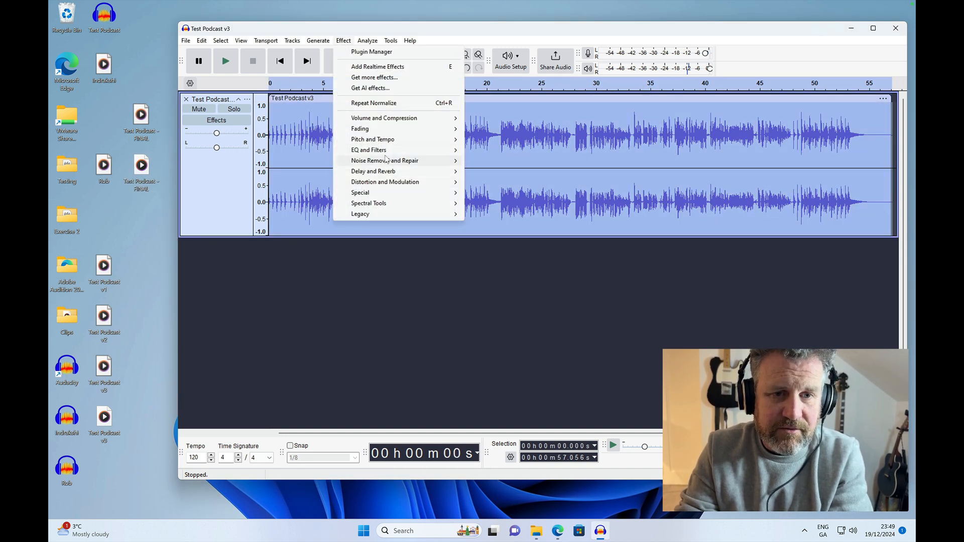
{"action": "mouse_move", "coordinate": [384, 139]}
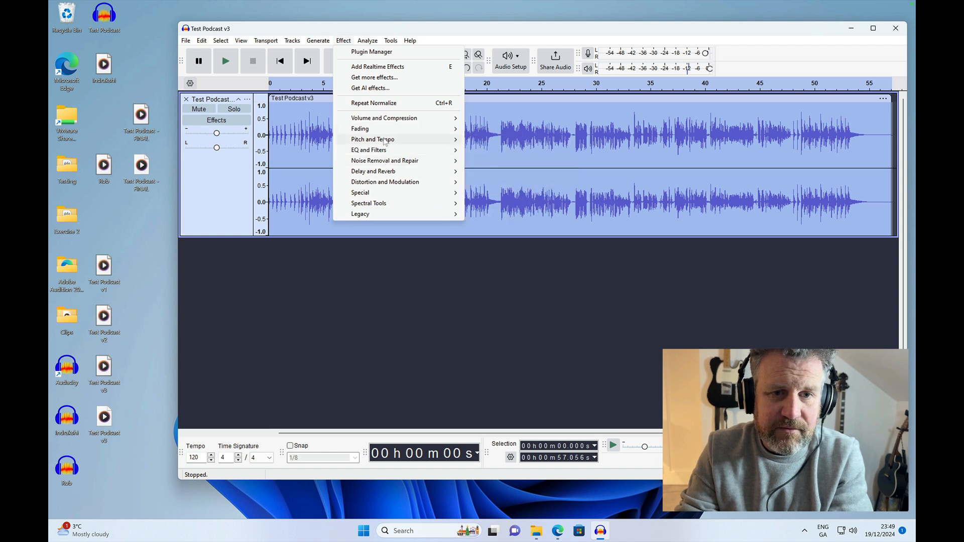
{"action": "left_click", "coordinate": [521, 143]}
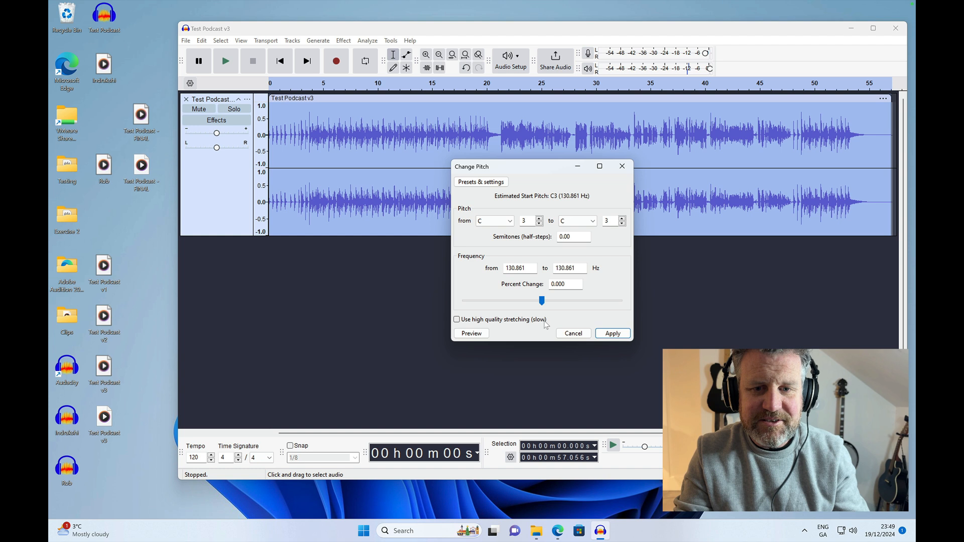
{"action": "left_click_drag", "start_coordinate": [542, 302], "coordinate": [573, 302]}
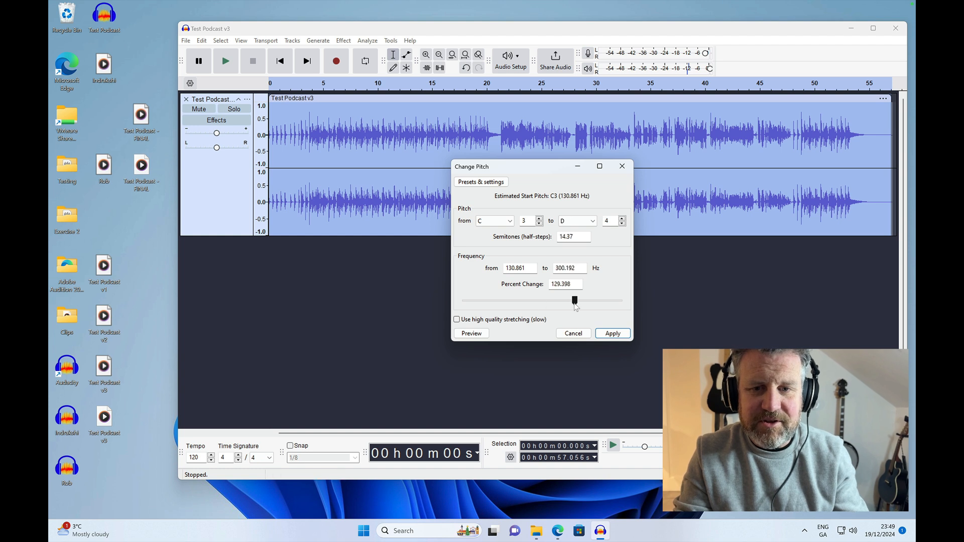
{"action": "left_click", "coordinate": [610, 333]}
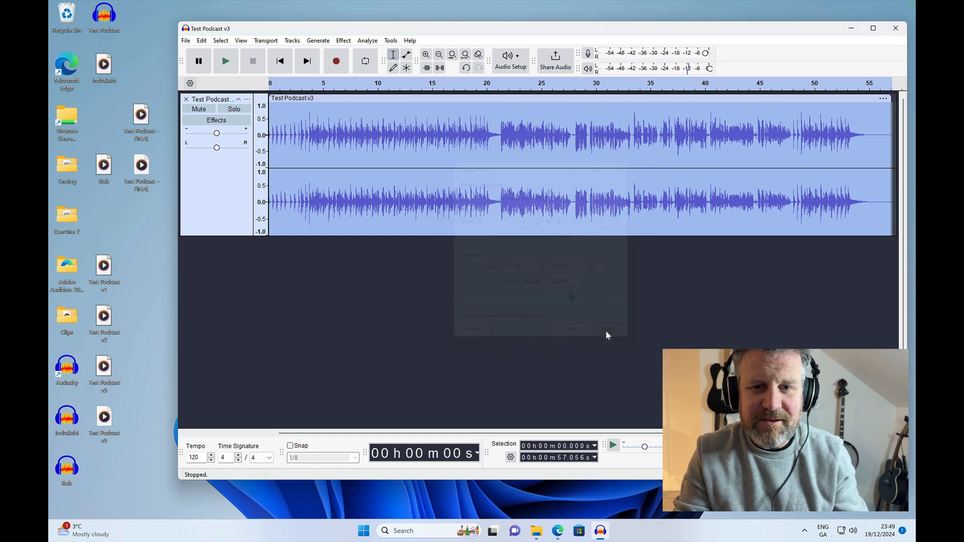
{"action": "left_click", "coordinate": [519, 85]}
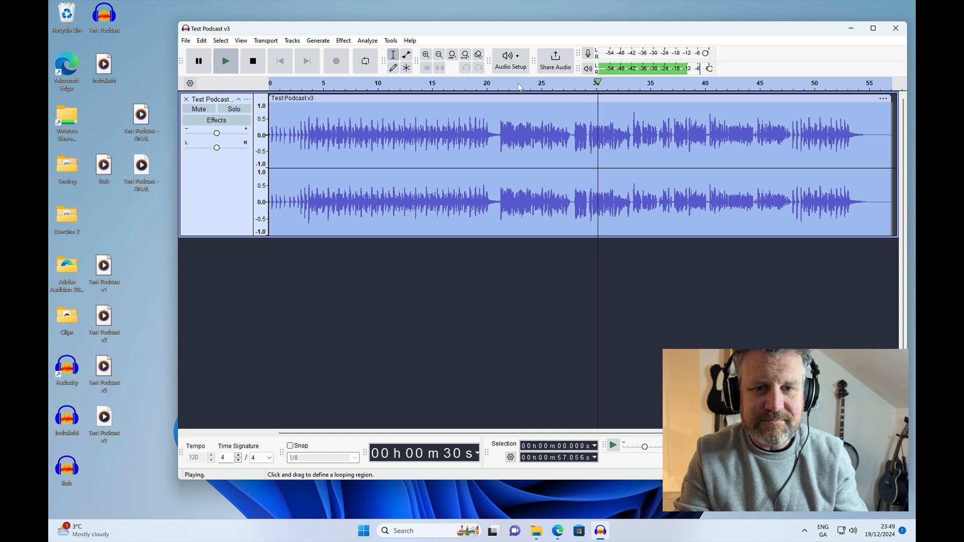
{"action": "key", "text": "space"}
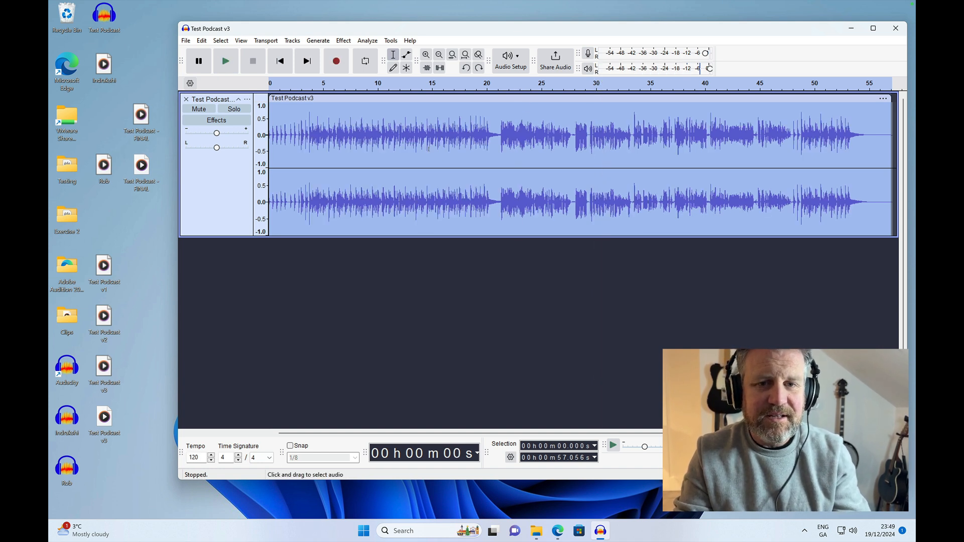
Step: Apply the Reverb effect with the Bathroom factory preset to the selected podcast clip
{"action": "left_click", "coordinate": [341, 40]}
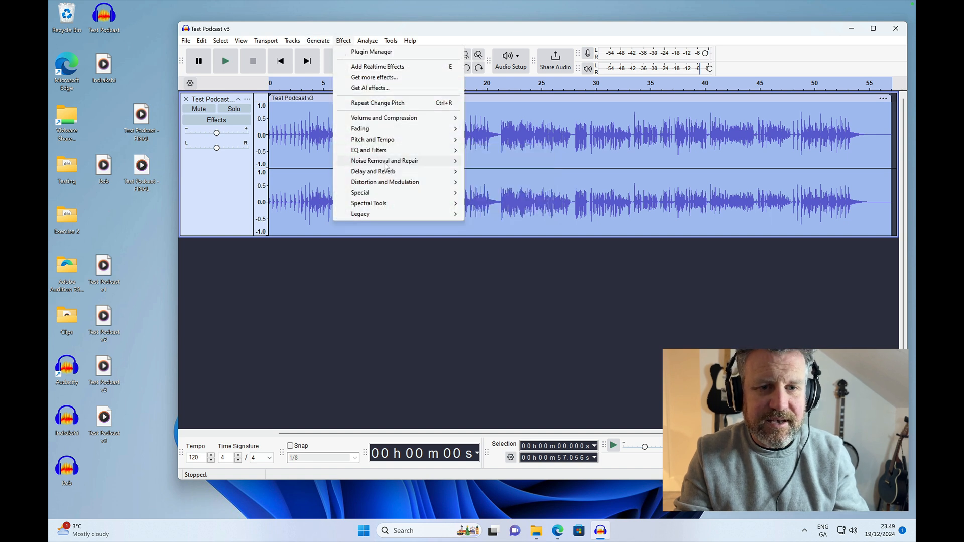
{"action": "mouse_move", "coordinate": [397, 171]}
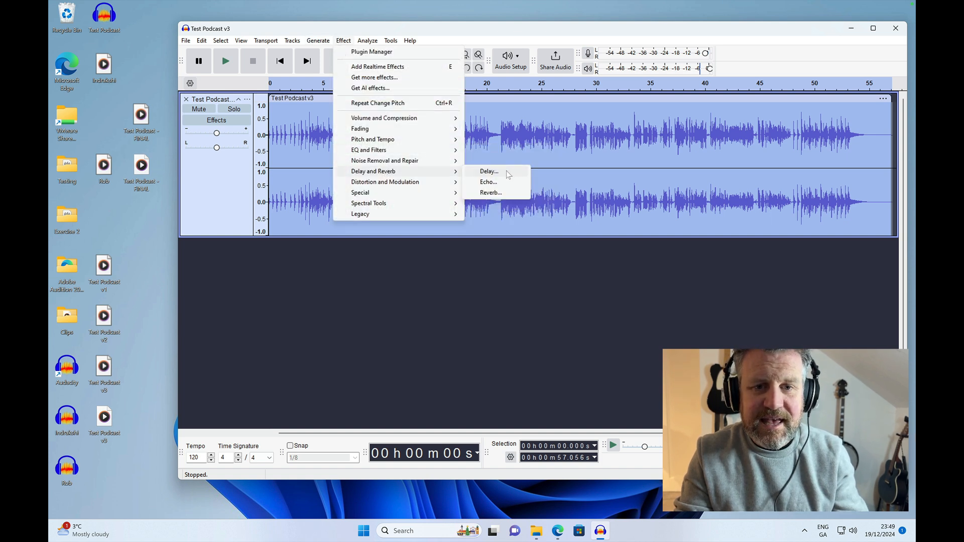
{"action": "left_click", "coordinate": [494, 193]}
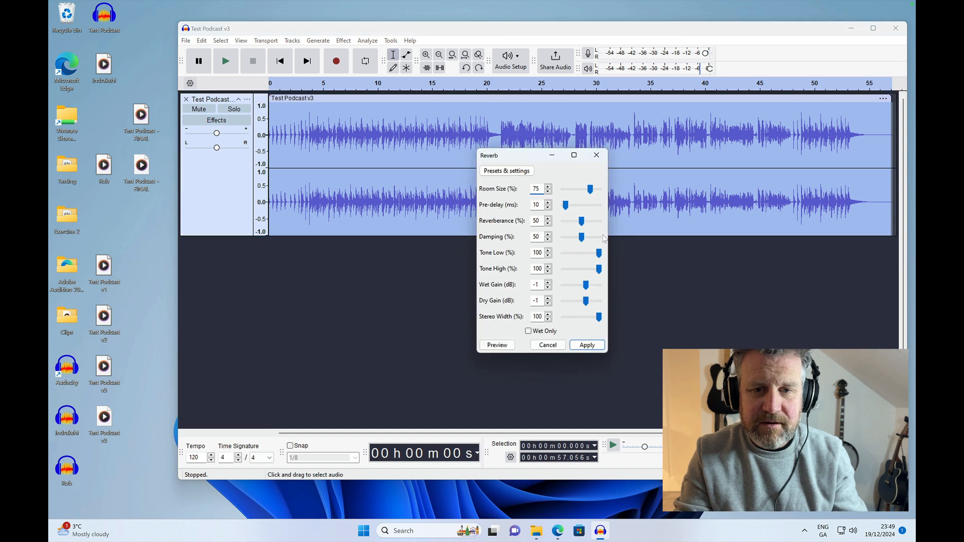
{"action": "left_click", "coordinate": [525, 173]}
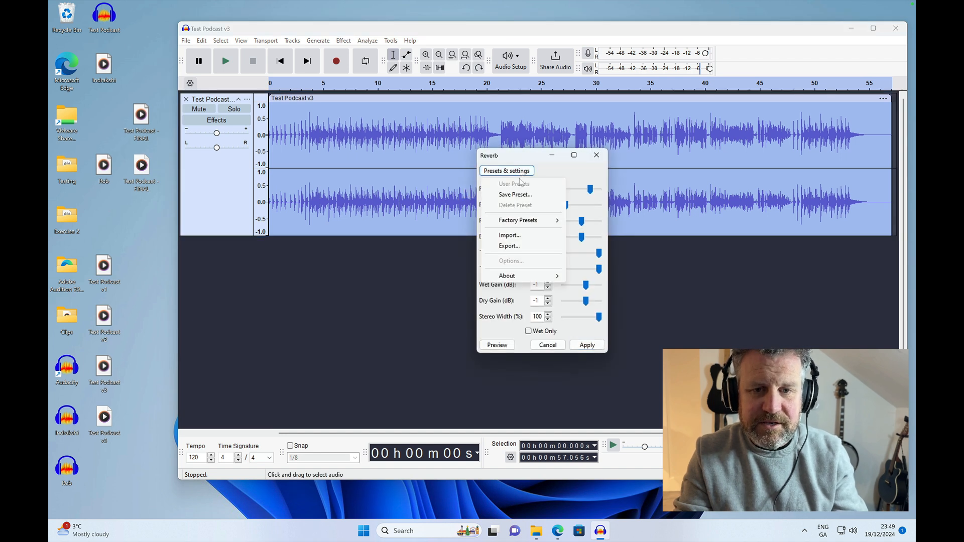
{"action": "mouse_move", "coordinate": [526, 223]}
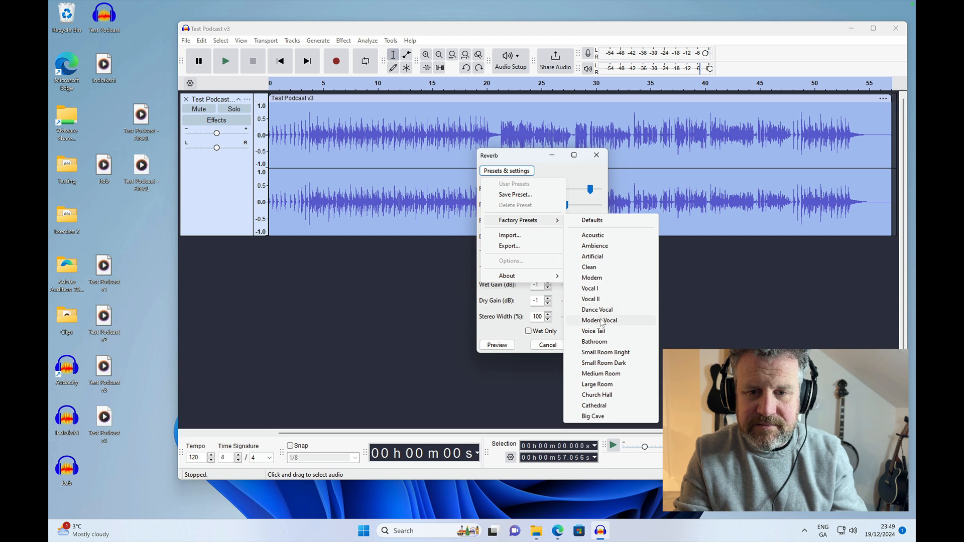
{"action": "left_click", "coordinate": [594, 342]}
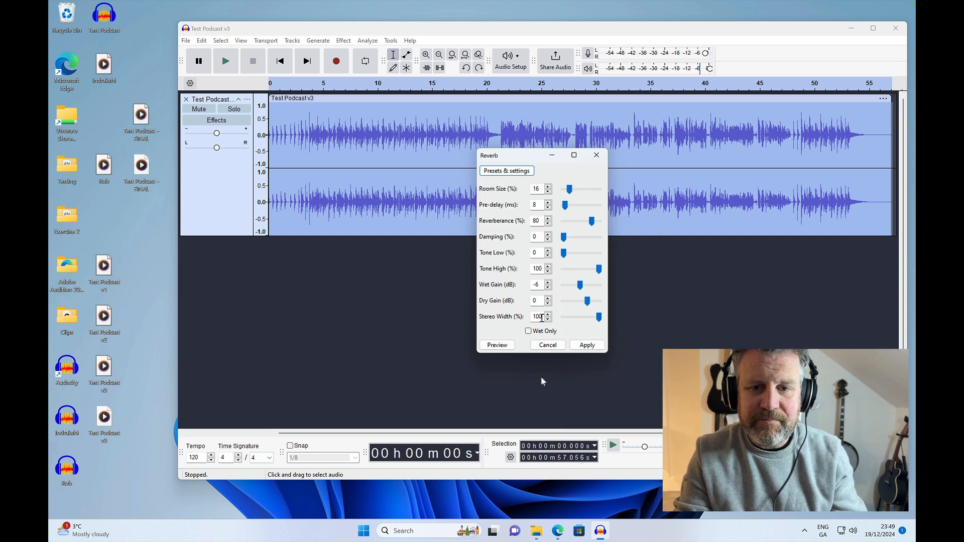
{"action": "left_click", "coordinate": [584, 349]}
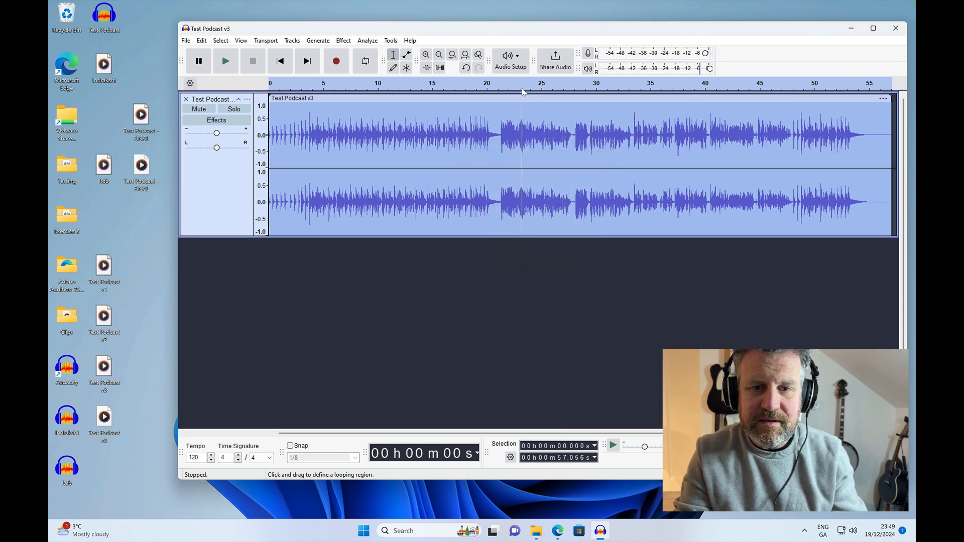
Step: Listen to the reverb on the podcast from about 35 seconds and undo the Reverb effect
{"action": "left_click", "coordinate": [647, 87]}
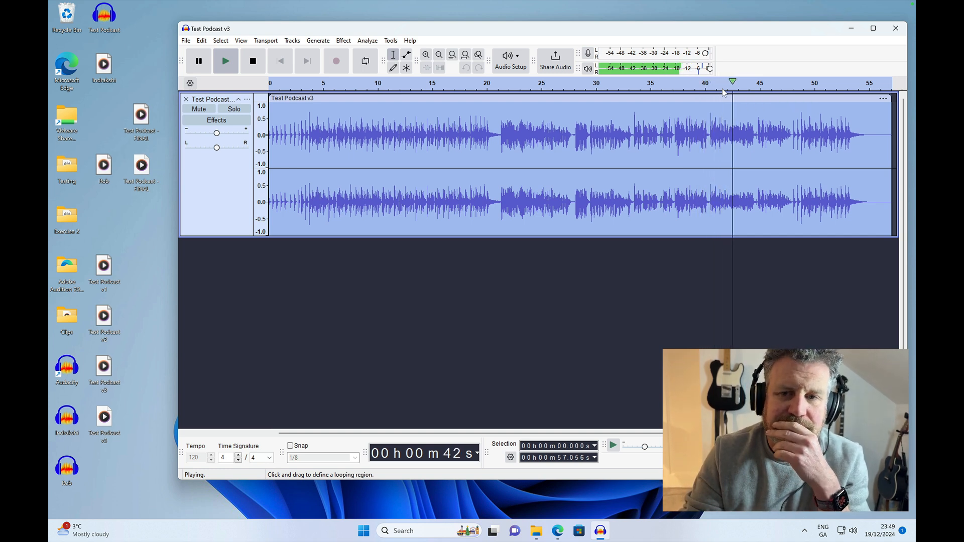
{"action": "key", "text": "space"}
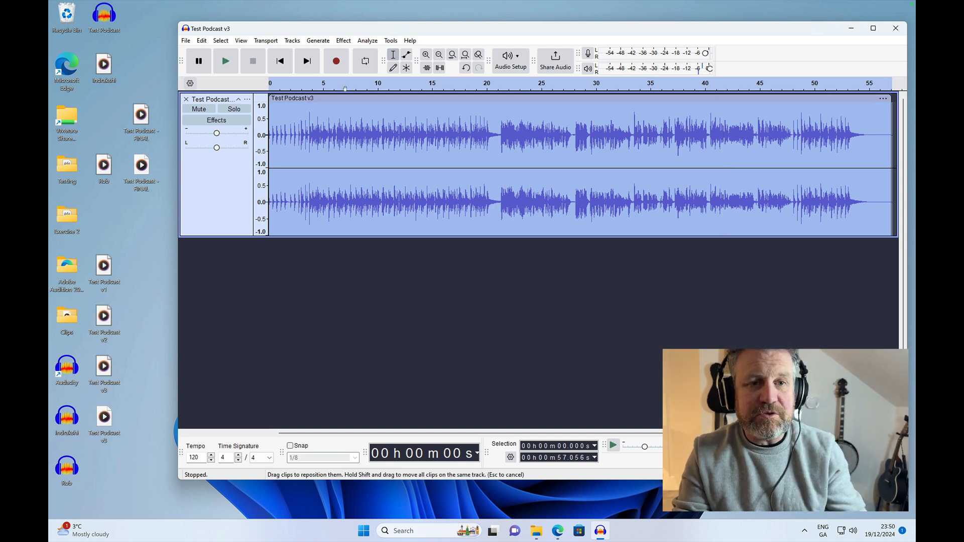
{"action": "left_click", "coordinate": [201, 40]}
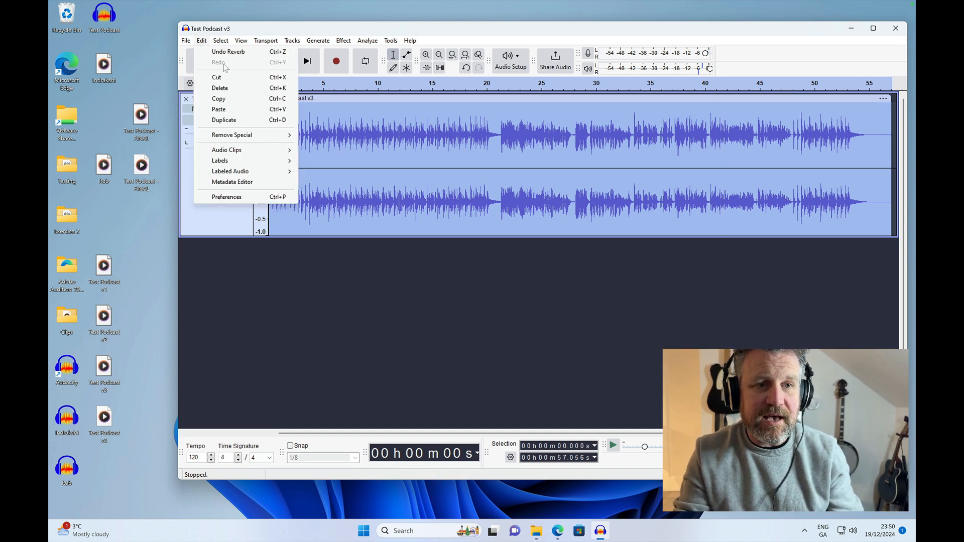
{"action": "left_click", "coordinate": [213, 48]}
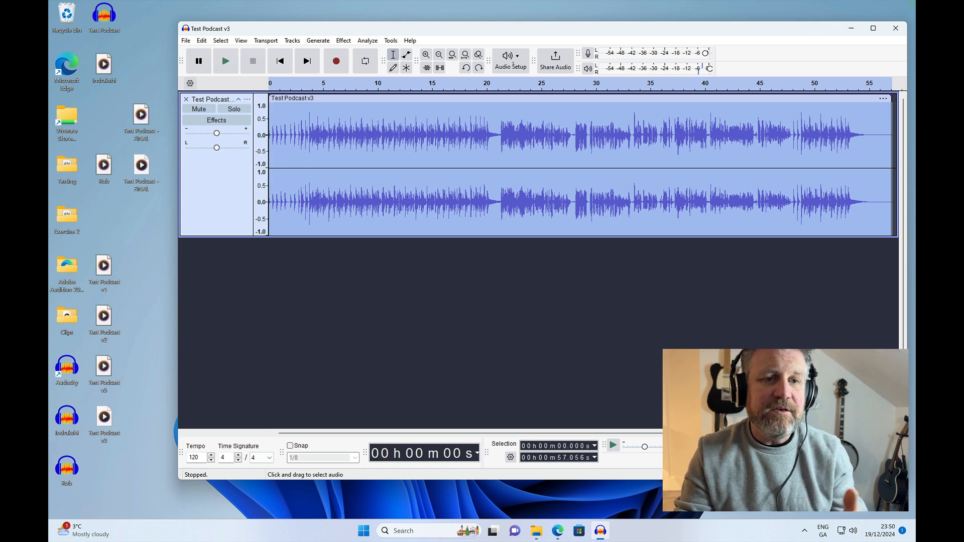